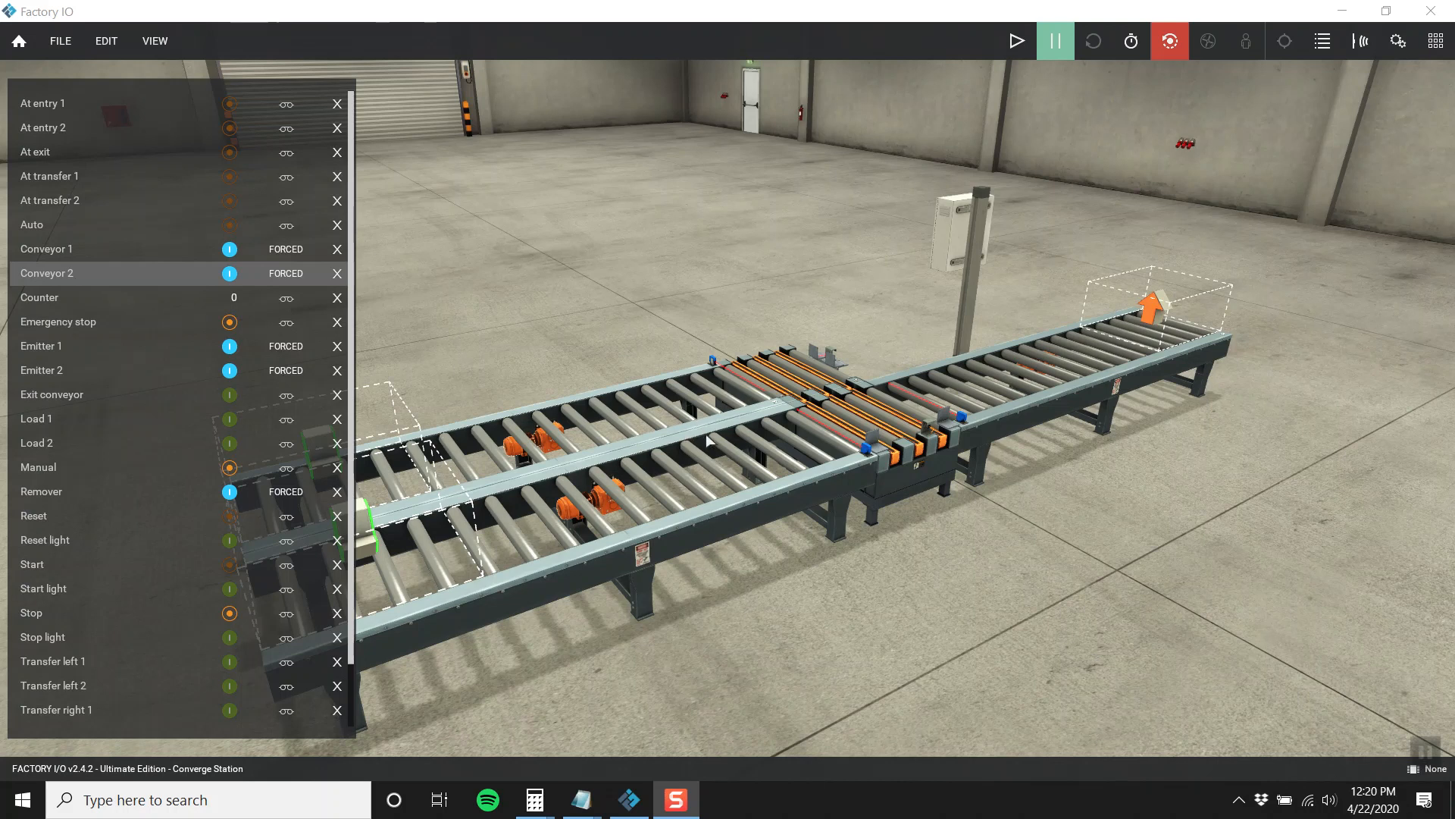
- Open the built-in Converge Station scene and discard the unsaved changes
{"action": "left_click", "coordinate": [74, 35]}
{"action": "left_click", "coordinate": [88, 94]}
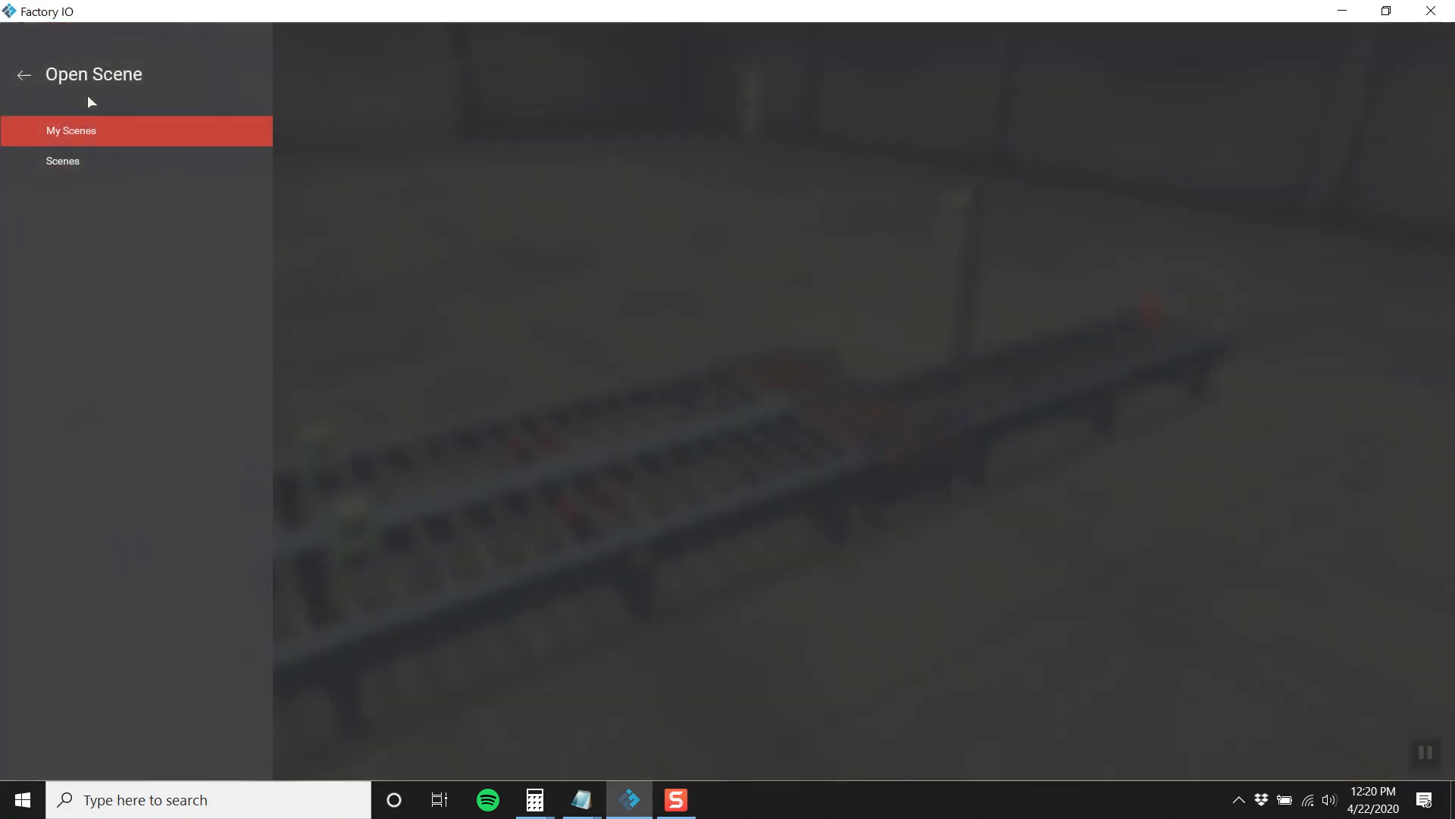
{"action": "left_click", "coordinate": [97, 160]}
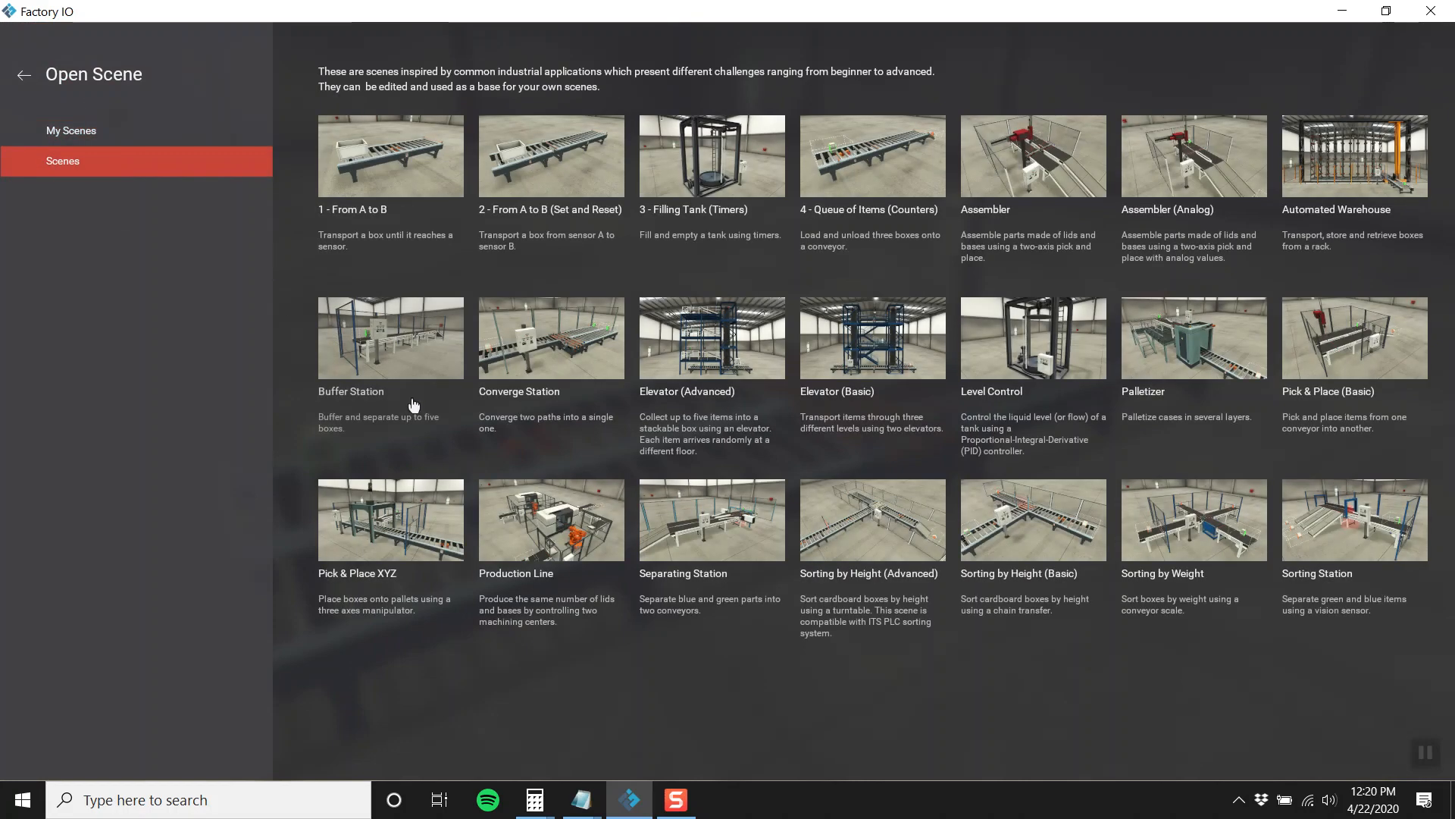
{"action": "left_click", "coordinate": [558, 324]}
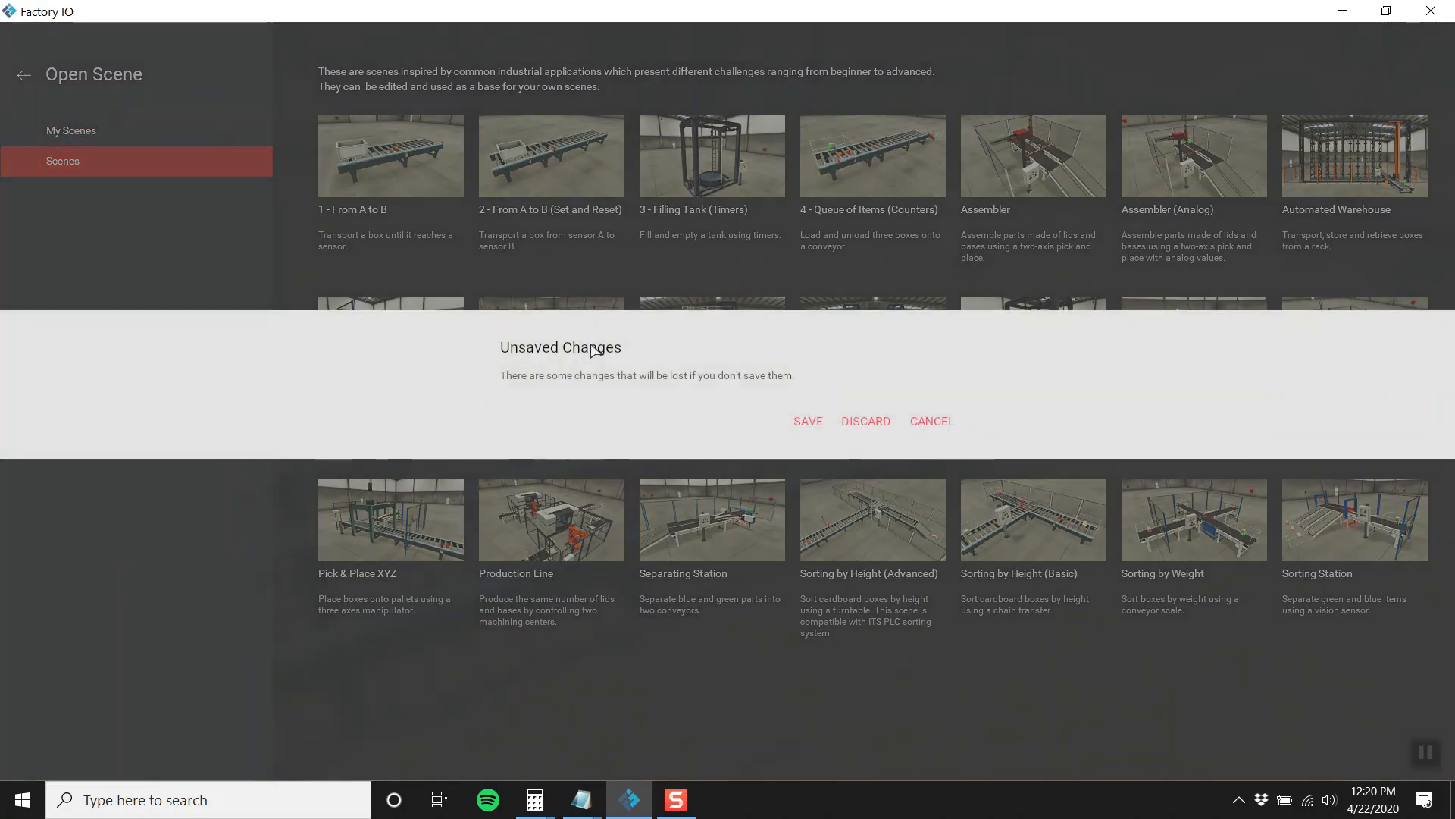
{"action": "left_click", "coordinate": [870, 419]}
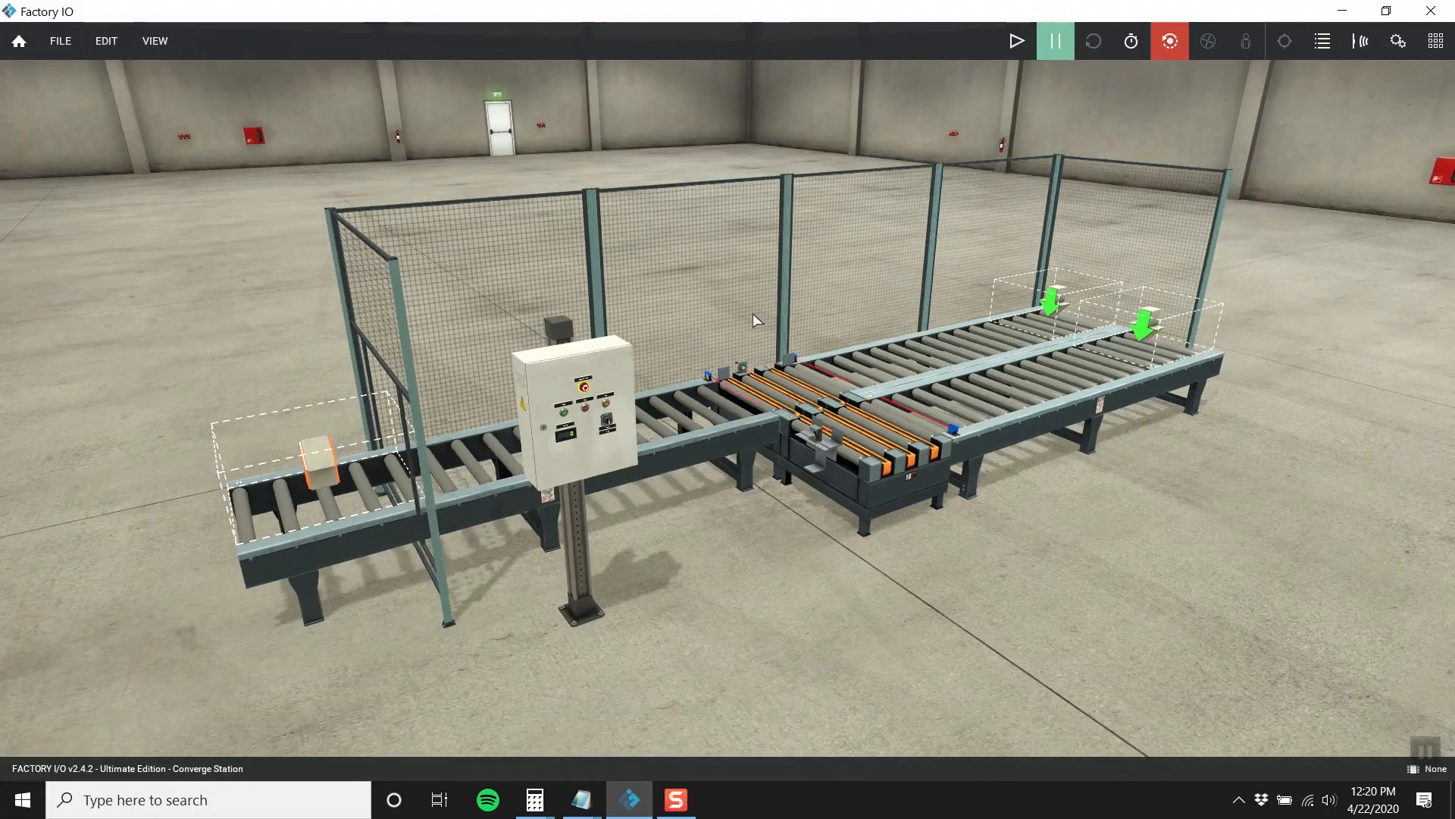
- Delete the safety fencing around the converging conveyors
{"action": "right_click_drag", "start_coordinate": [640, 285], "coordinate": [740, 511]}
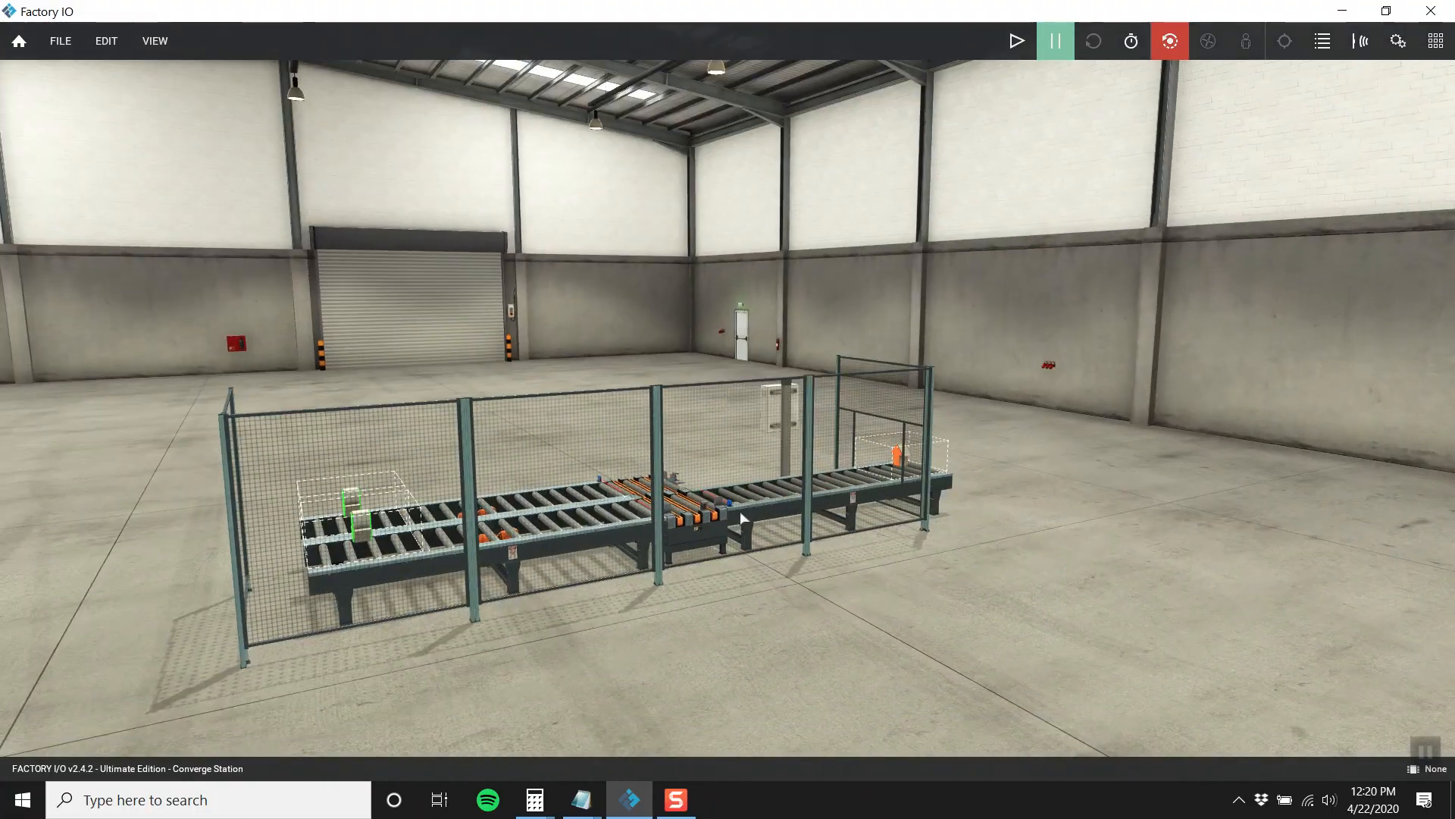
{"action": "left_click", "coordinate": [603, 427]}
{"action": "key", "text": "Delete"}
{"action": "right_click_drag", "start_coordinate": [547, 403], "coordinate": [585, 353]}
{"action": "scroll", "coordinate": [607, 598], "scroll_direction": "down", "scroll_amount": 2}
{"action": "scroll", "coordinate": [608, 599], "scroll_direction": "up", "scroll_amount": 2}
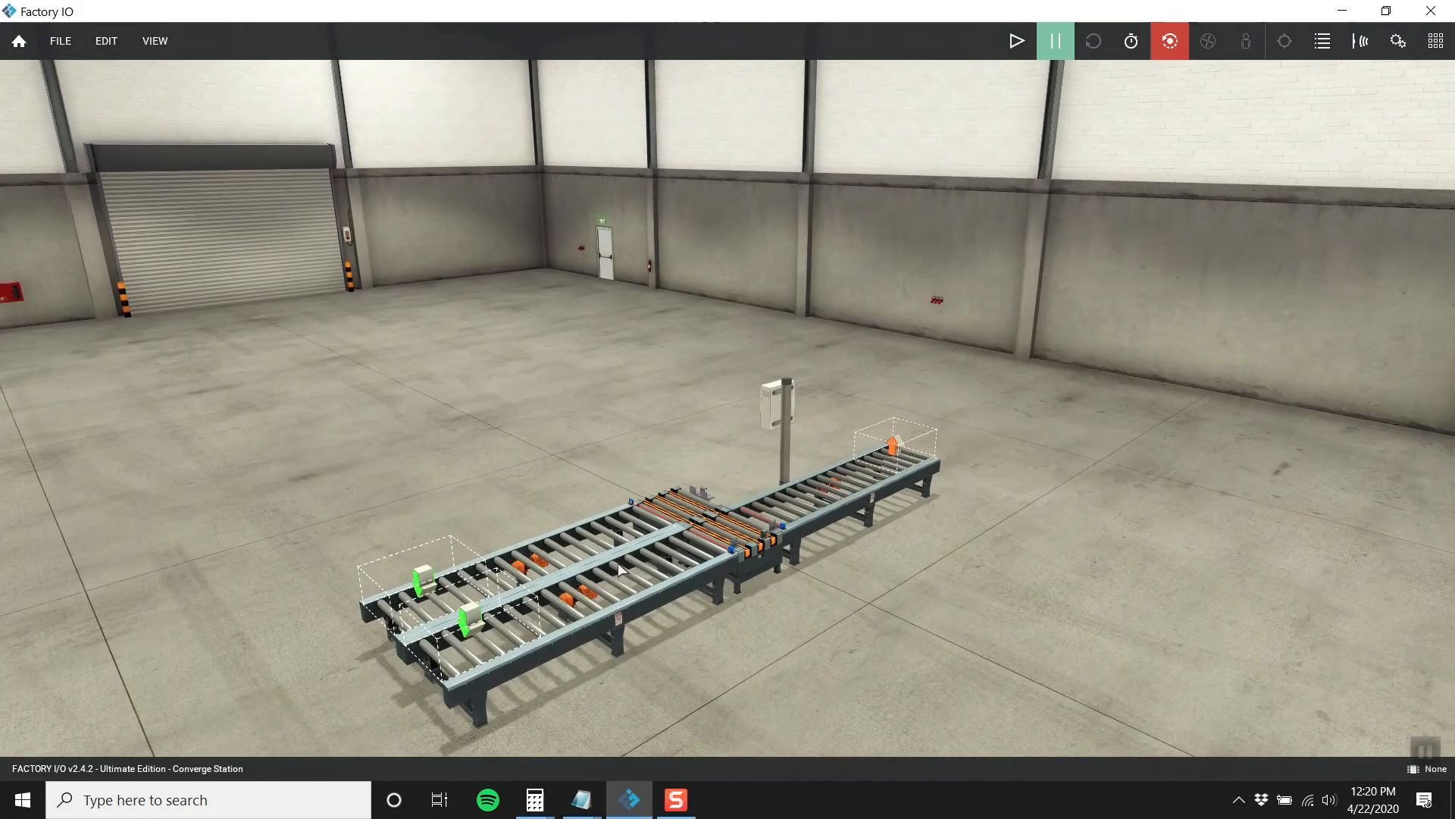
- Set the far infeed conveyor's emitter to a Max Time of 4 and a Min Time of 1, and check its parts to emit
{"action": "scroll", "coordinate": [634, 546], "scroll_direction": "down", "scroll_amount": 2}
{"action": "scroll", "coordinate": [667, 562], "scroll_direction": "up", "scroll_amount": 3}
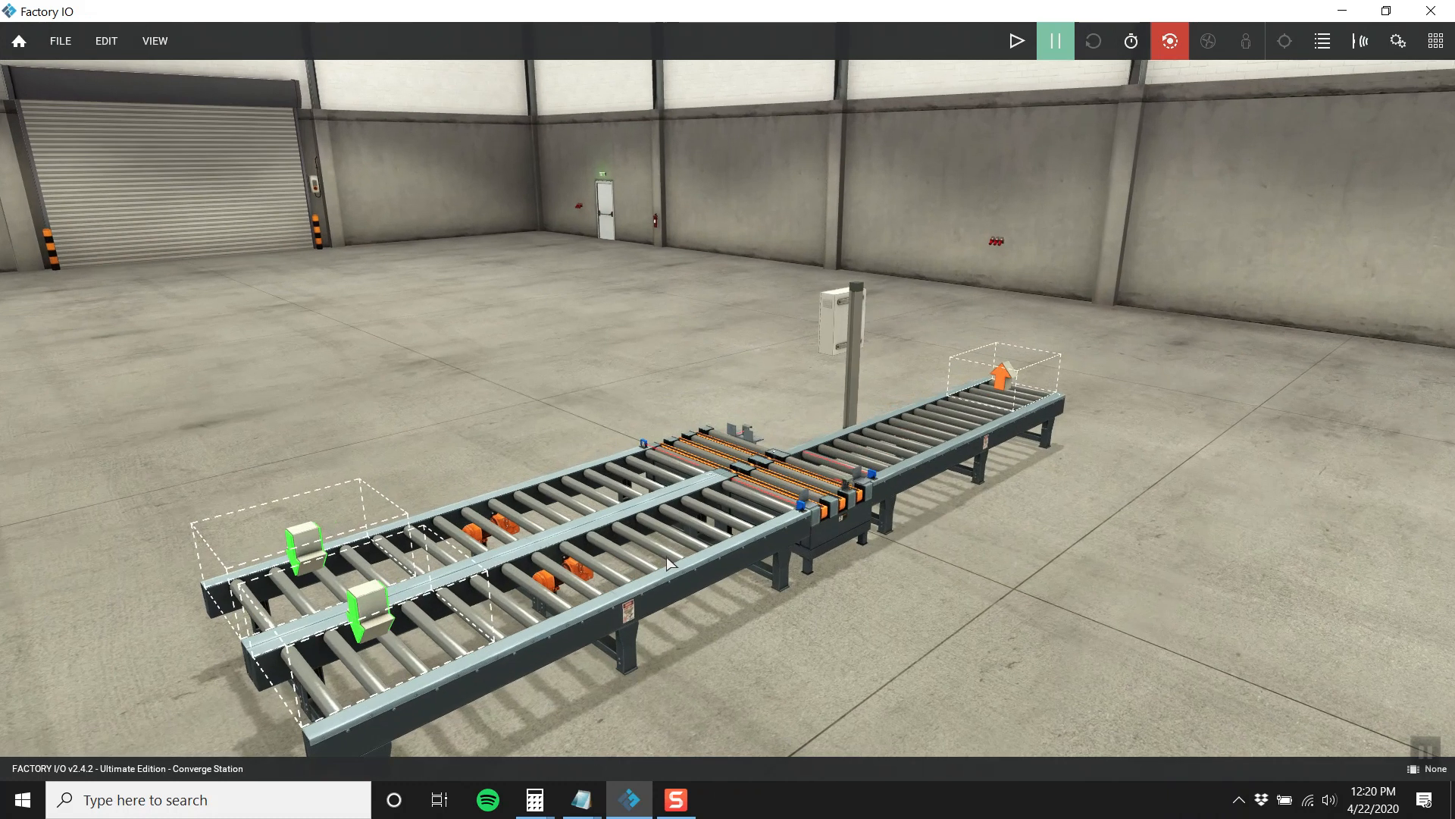
{"action": "right_click_drag", "start_coordinate": [667, 562], "coordinate": [629, 530]}
{"action": "scroll", "coordinate": [630, 531], "scroll_direction": "up", "scroll_amount": 2}
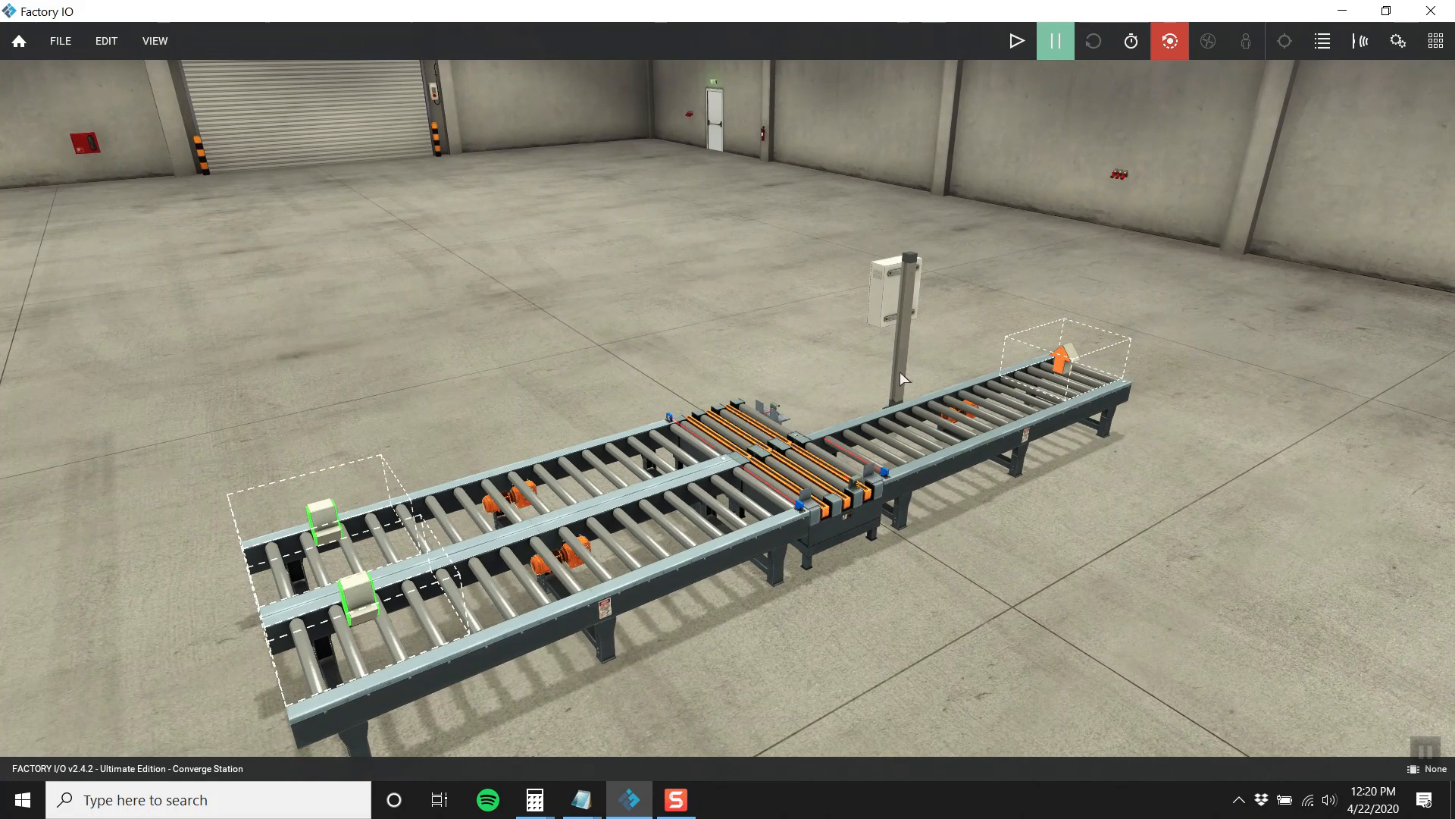
{"action": "right_click", "coordinate": [317, 508]}
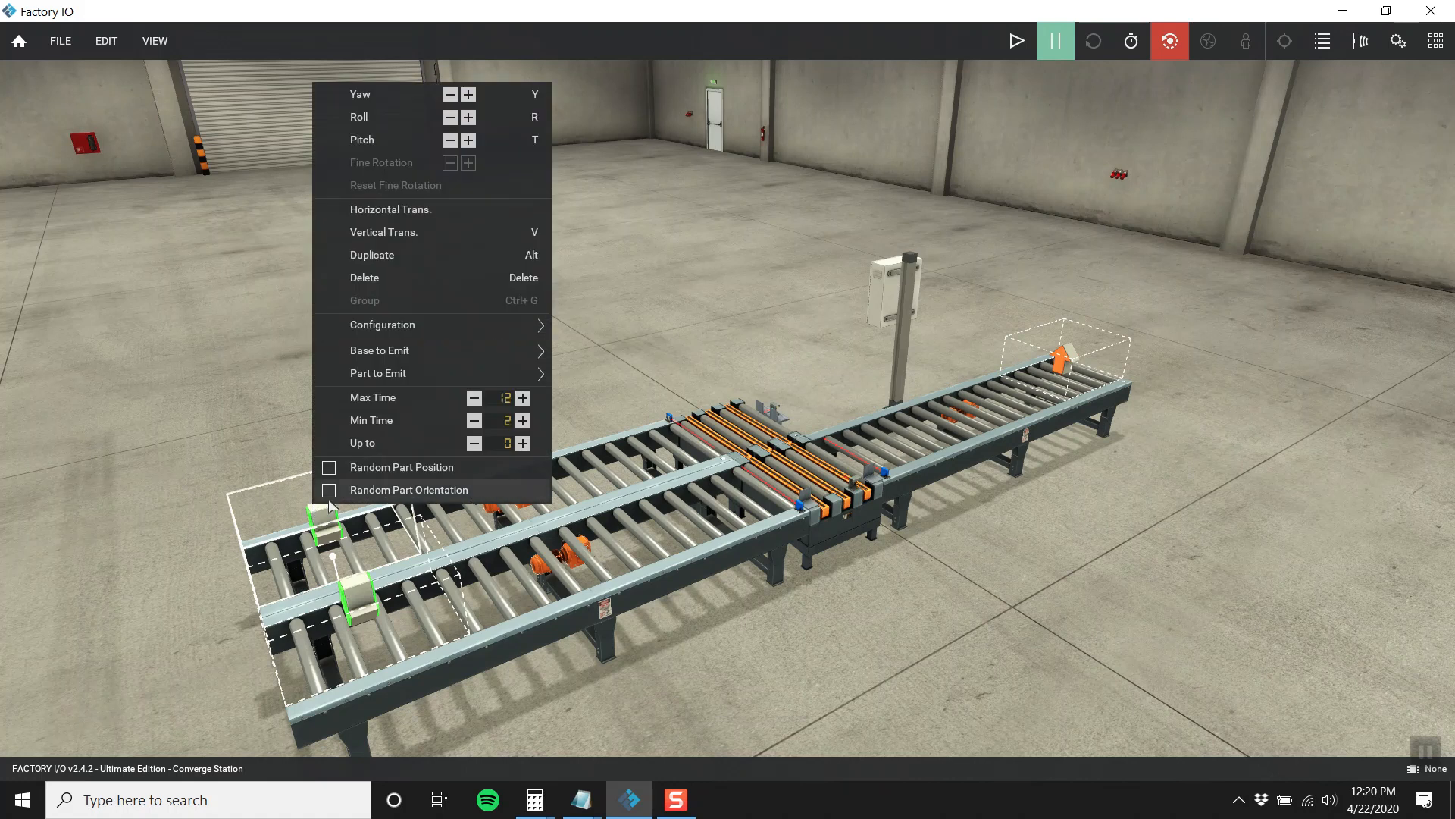
{"action": "left_click", "coordinate": [474, 398]}
{"action": "left_click", "coordinate": [474, 398]}
{"action": "left_click", "coordinate": [474, 398]}
{"action": "left_click", "coordinate": [474, 398]}
{"action": "left_click", "coordinate": [474, 398]}
{"action": "left_click", "coordinate": [475, 398]}
{"action": "left_click", "coordinate": [474, 398]}
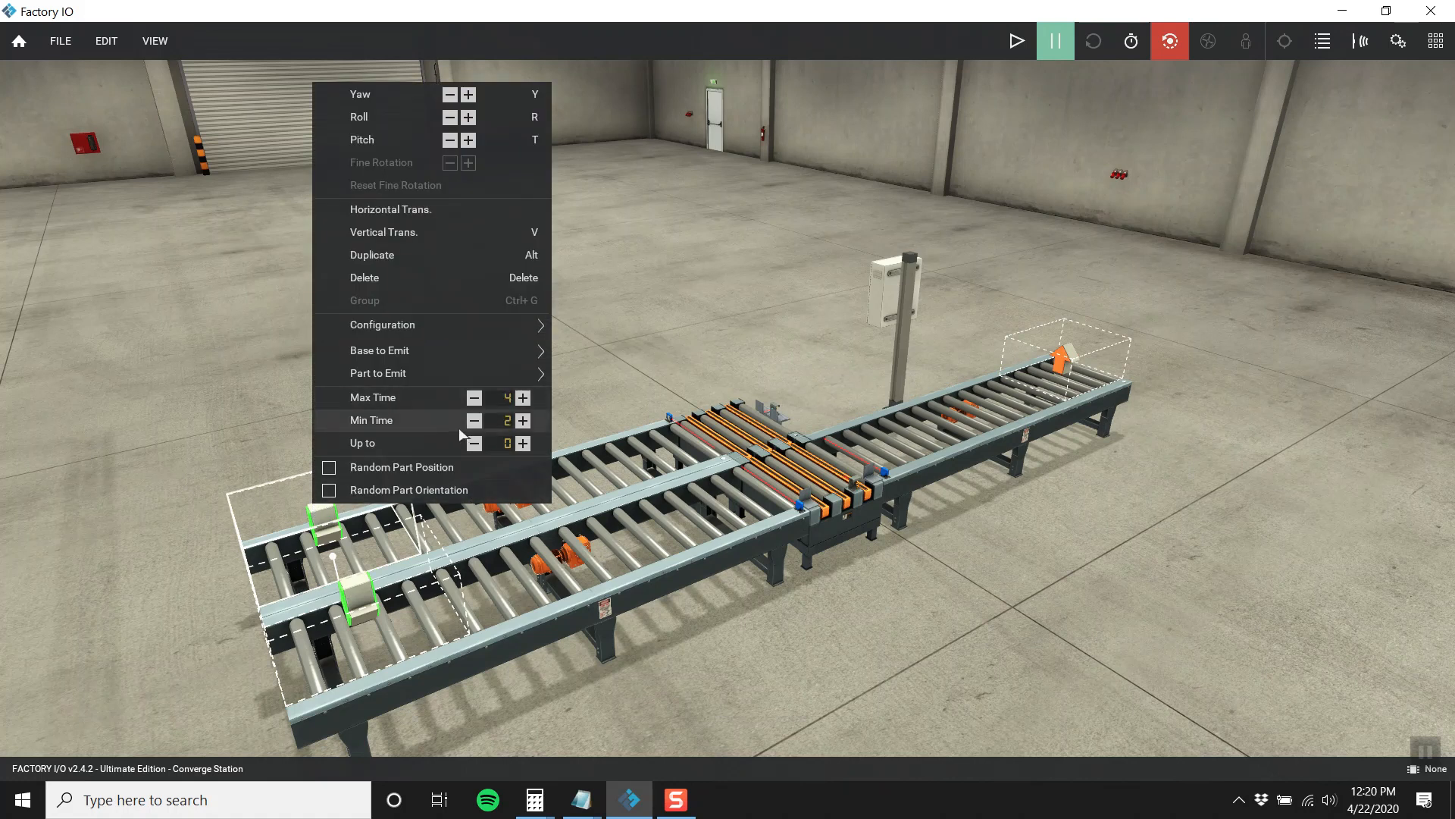
{"action": "left_click", "coordinate": [474, 420]}
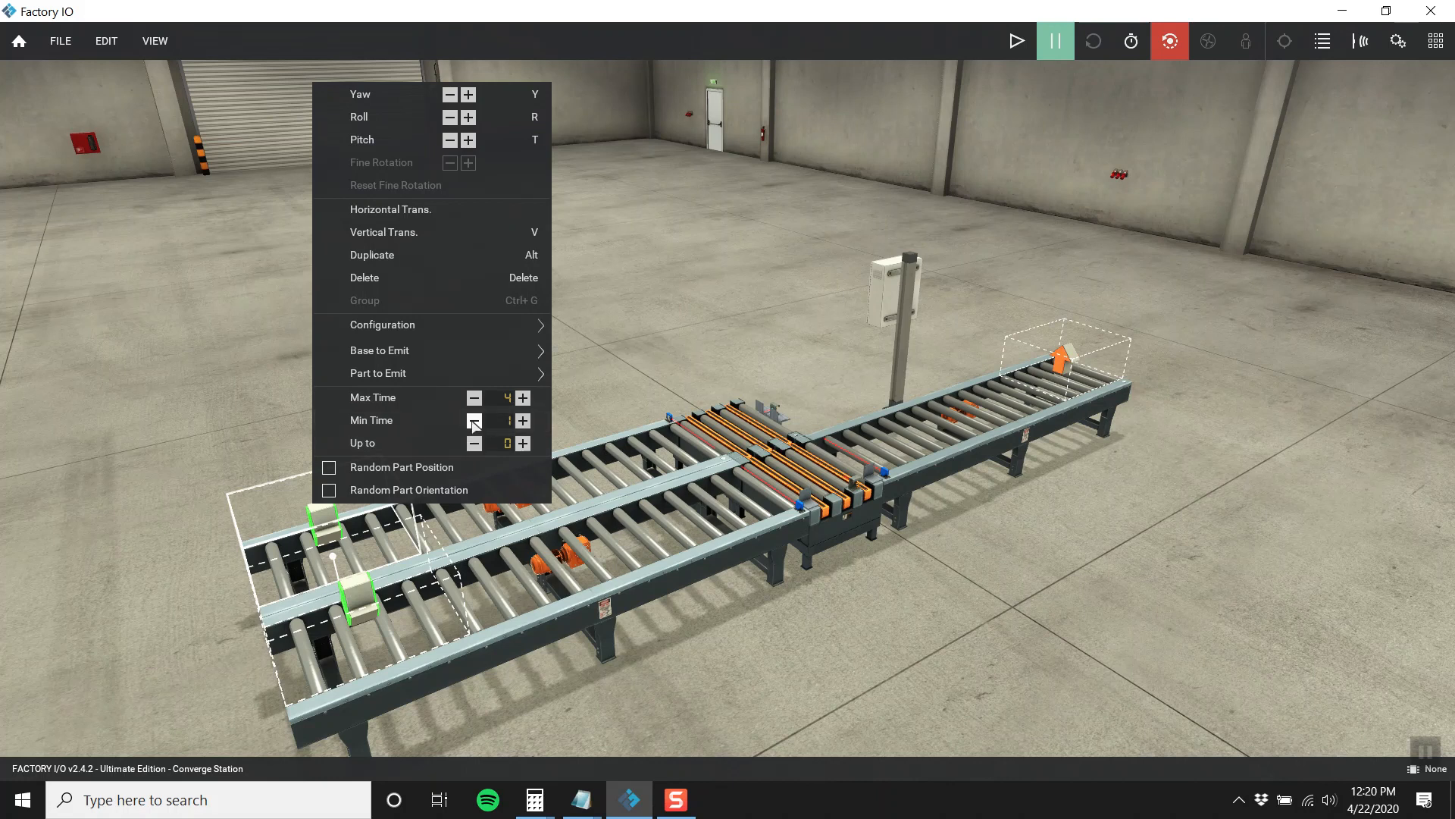
{"action": "left_click", "coordinate": [485, 373]}
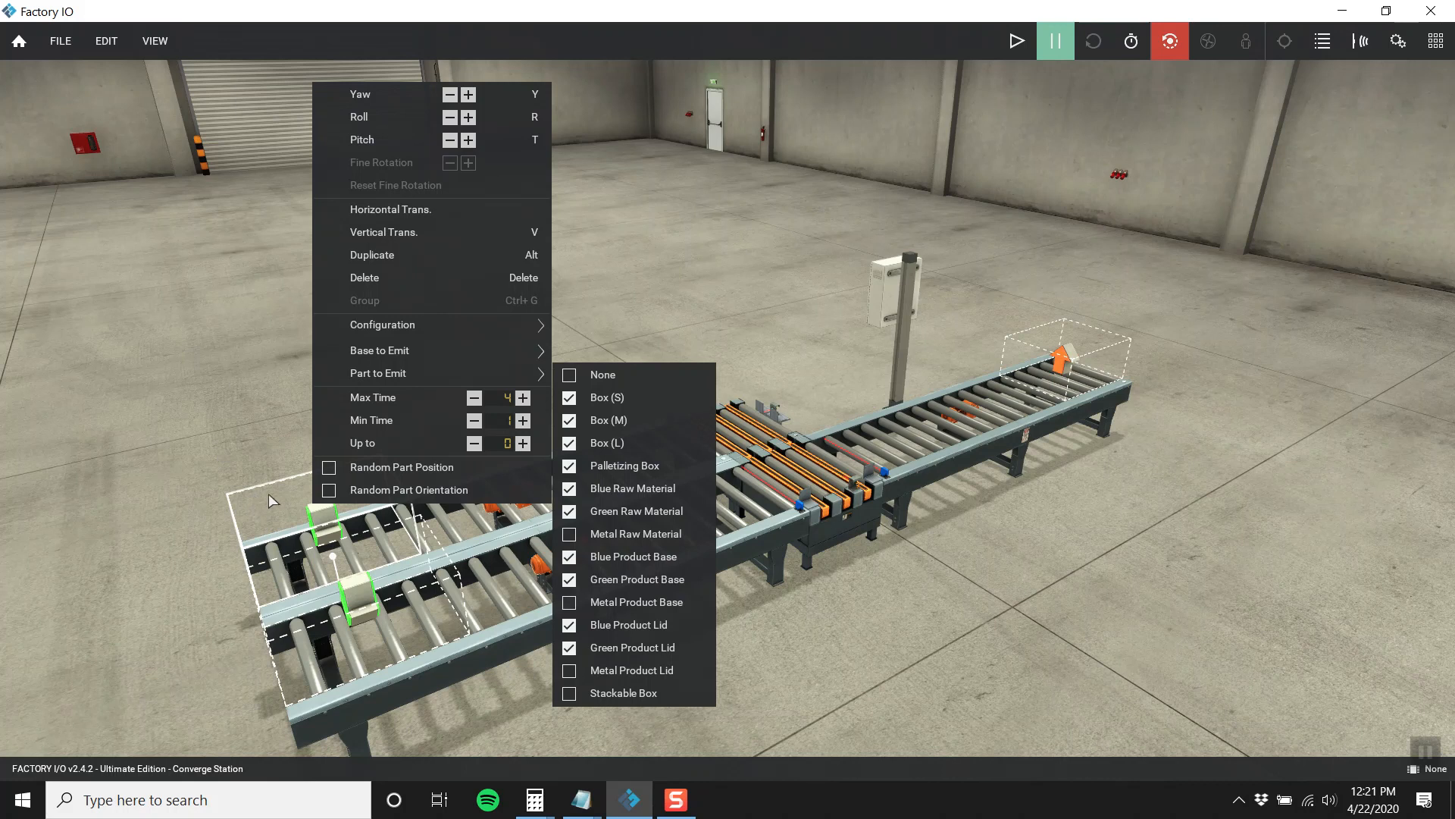
{"action": "left_click", "coordinate": [239, 348]}
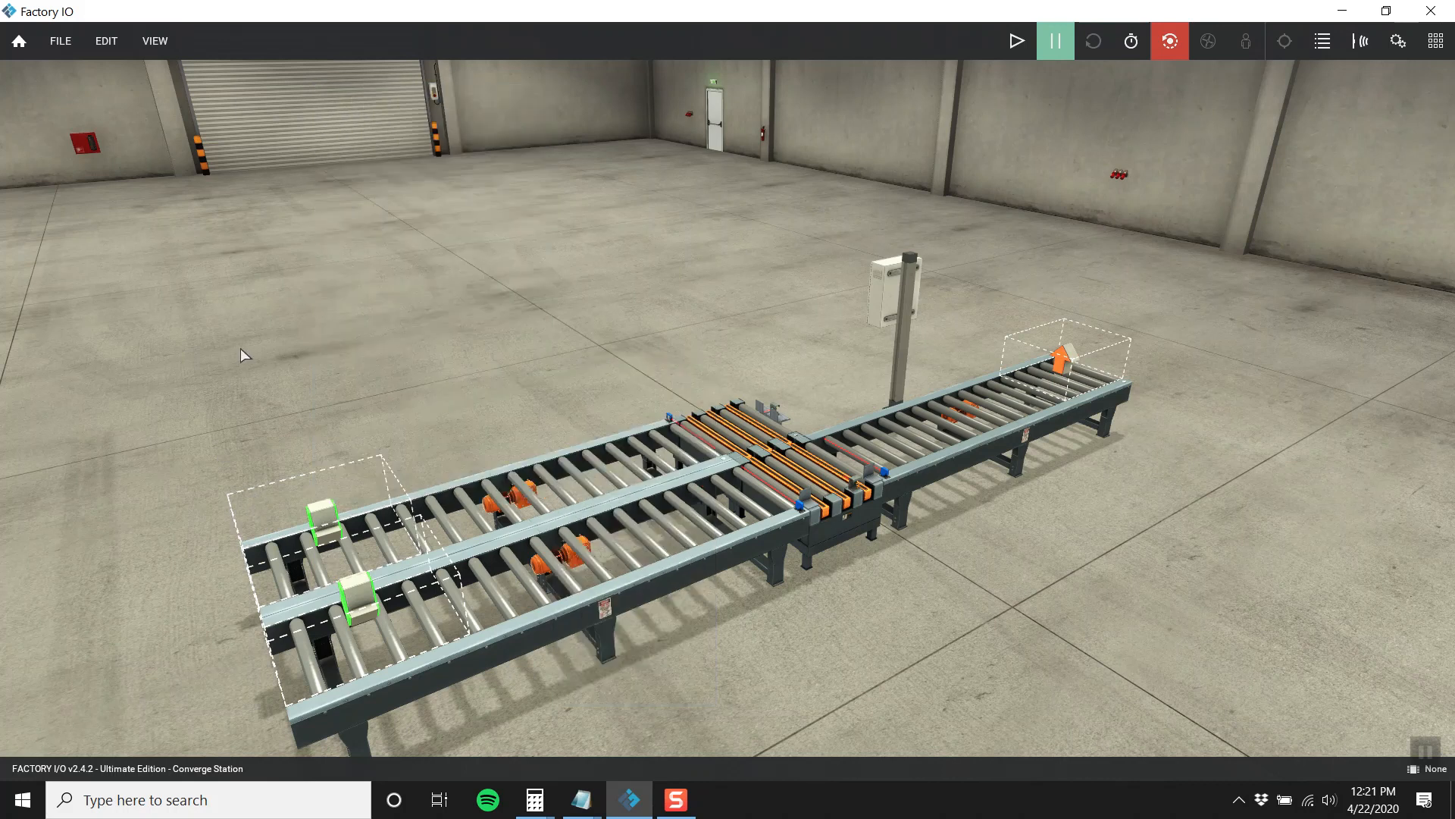
- Lower the Max Time of the emitter on the near infeed conveyor
{"action": "right_click", "coordinate": [379, 626]}
{"action": "left_click", "coordinate": [540, 523]}
{"action": "left_click", "coordinate": [541, 522]}
{"action": "left_click", "coordinate": [541, 522]}
- Dock all tags in the scene view and start the simulation
{"action": "left_click", "coordinate": [144, 44]}
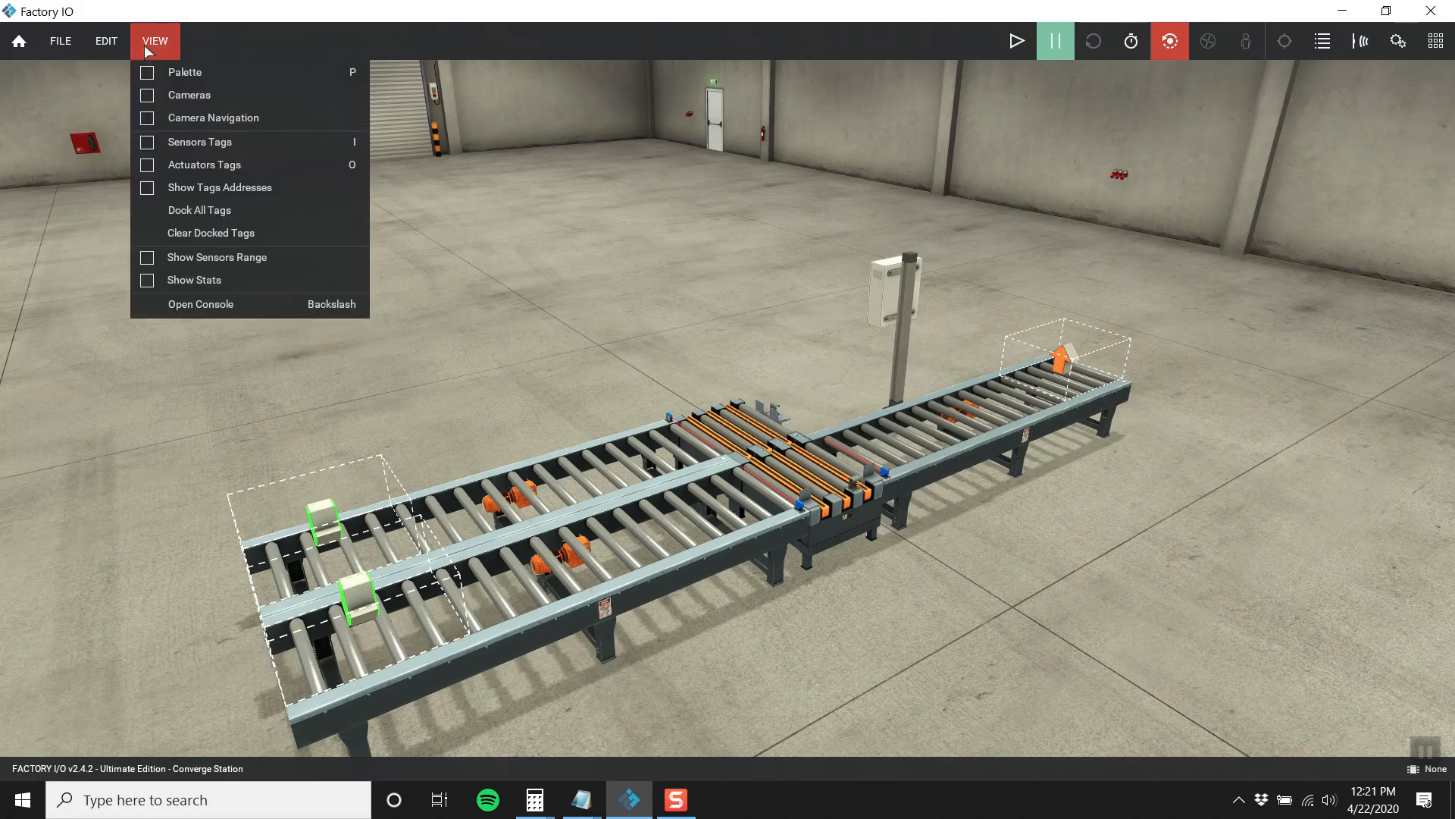
{"action": "left_click", "coordinate": [187, 206]}
{"action": "left_click", "coordinate": [1019, 41]}
- Force Conveyor 1 and Conveyor 2 on and unpause the simulation
{"action": "scroll", "coordinate": [703, 353], "scroll_direction": "down", "scroll_amount": 3}
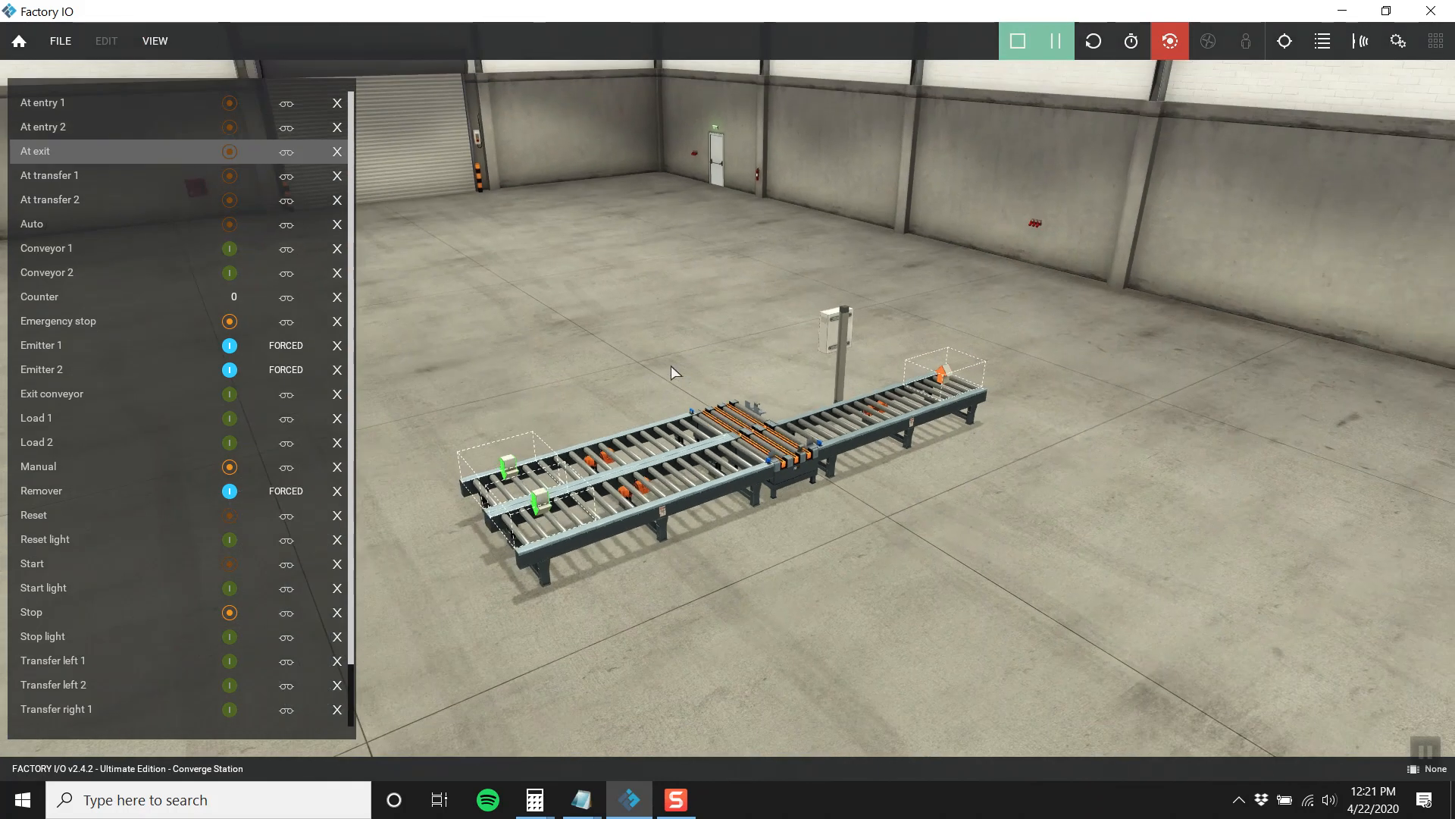
{"action": "left_click", "coordinate": [229, 248]}
{"action": "left_click", "coordinate": [230, 272]}
{"action": "scroll", "coordinate": [533, 507], "scroll_direction": "up", "scroll_amount": 1}
{"action": "scroll", "coordinate": [531, 502], "scroll_direction": "up", "scroll_amount": 2}
{"action": "right_click_drag", "start_coordinate": [530, 502], "coordinate": [861, 194]}
{"action": "left_click", "coordinate": [1065, 48]}
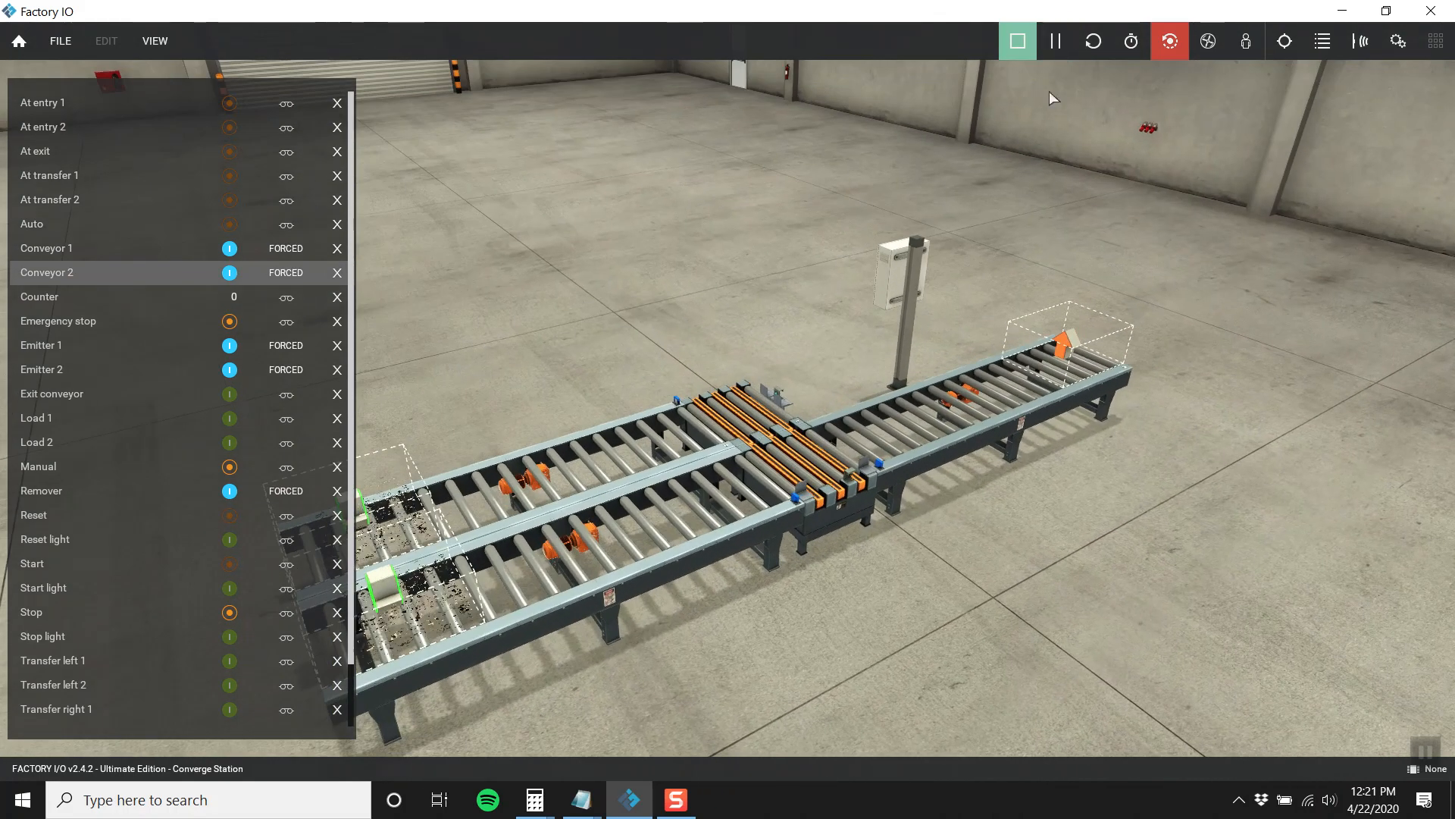
- Watch the palletized boxes travel along both infeed conveyors and stop the simulation
{"action": "scroll", "coordinate": [727, 401], "scroll_direction": "down", "scroll_amount": 2}
{"action": "scroll", "coordinate": [727, 402], "scroll_direction": "up", "scroll_amount": 1}
{"action": "scroll", "coordinate": [580, 477], "scroll_direction": "down", "scroll_amount": 2}
{"action": "middle_click_drag", "start_coordinate": [579, 477], "coordinate": [685, 424]}
{"action": "scroll", "coordinate": [758, 443], "scroll_direction": "up", "scroll_amount": 2}
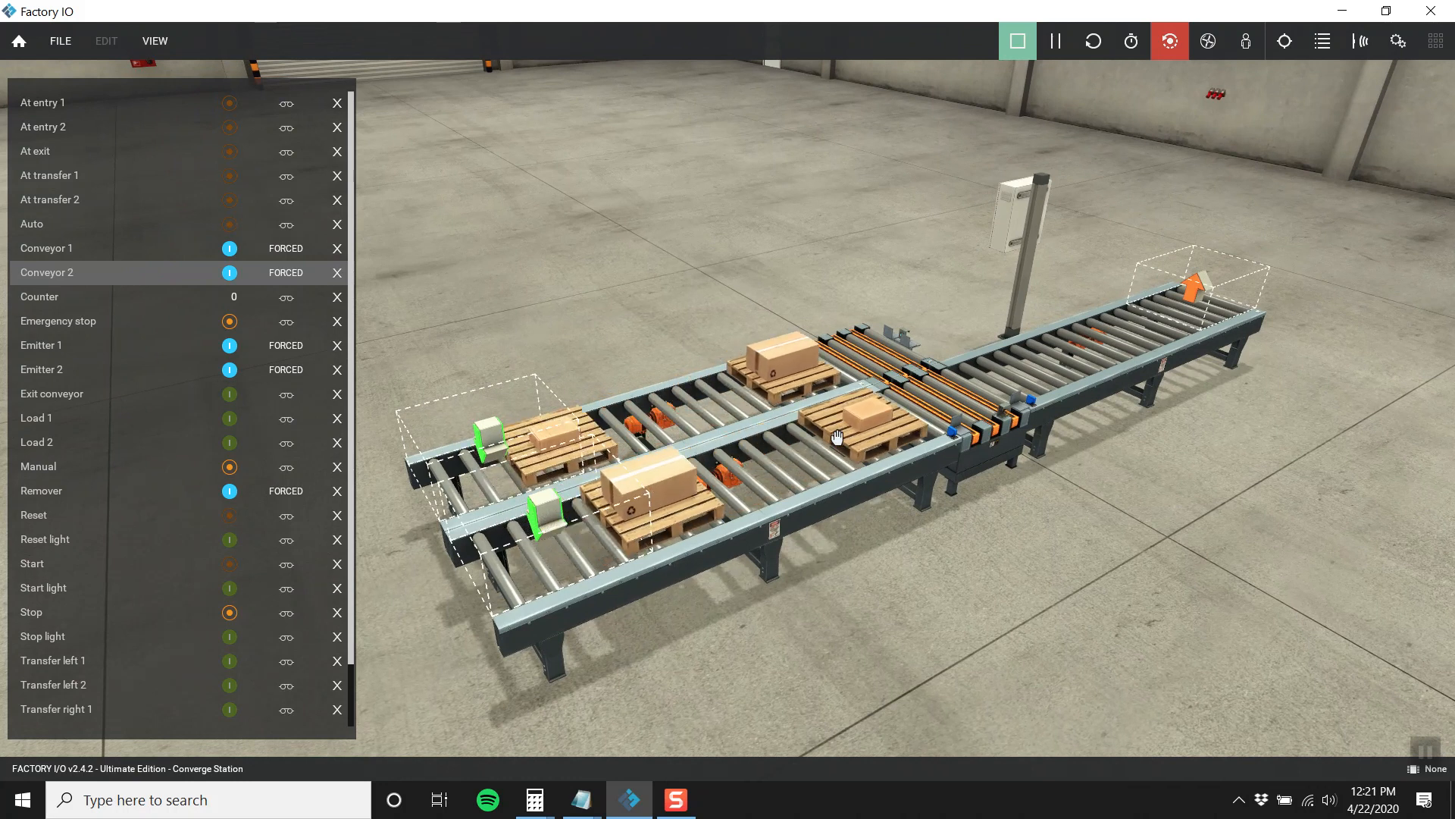
{"action": "left_click", "coordinate": [1023, 44]}
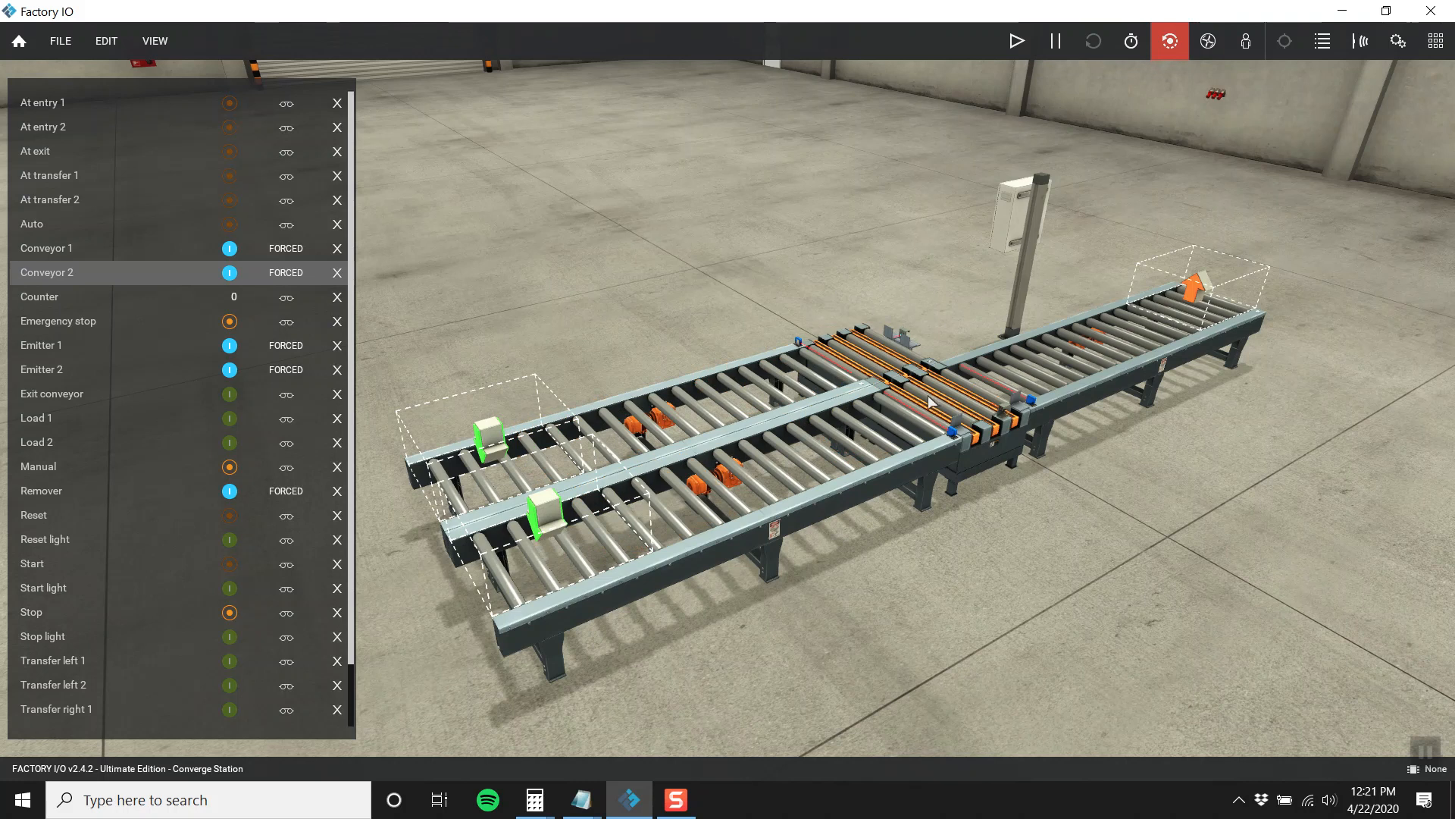
- Show the parts palette and filter it to Sensors
{"action": "left_click", "coordinate": [1435, 42]}
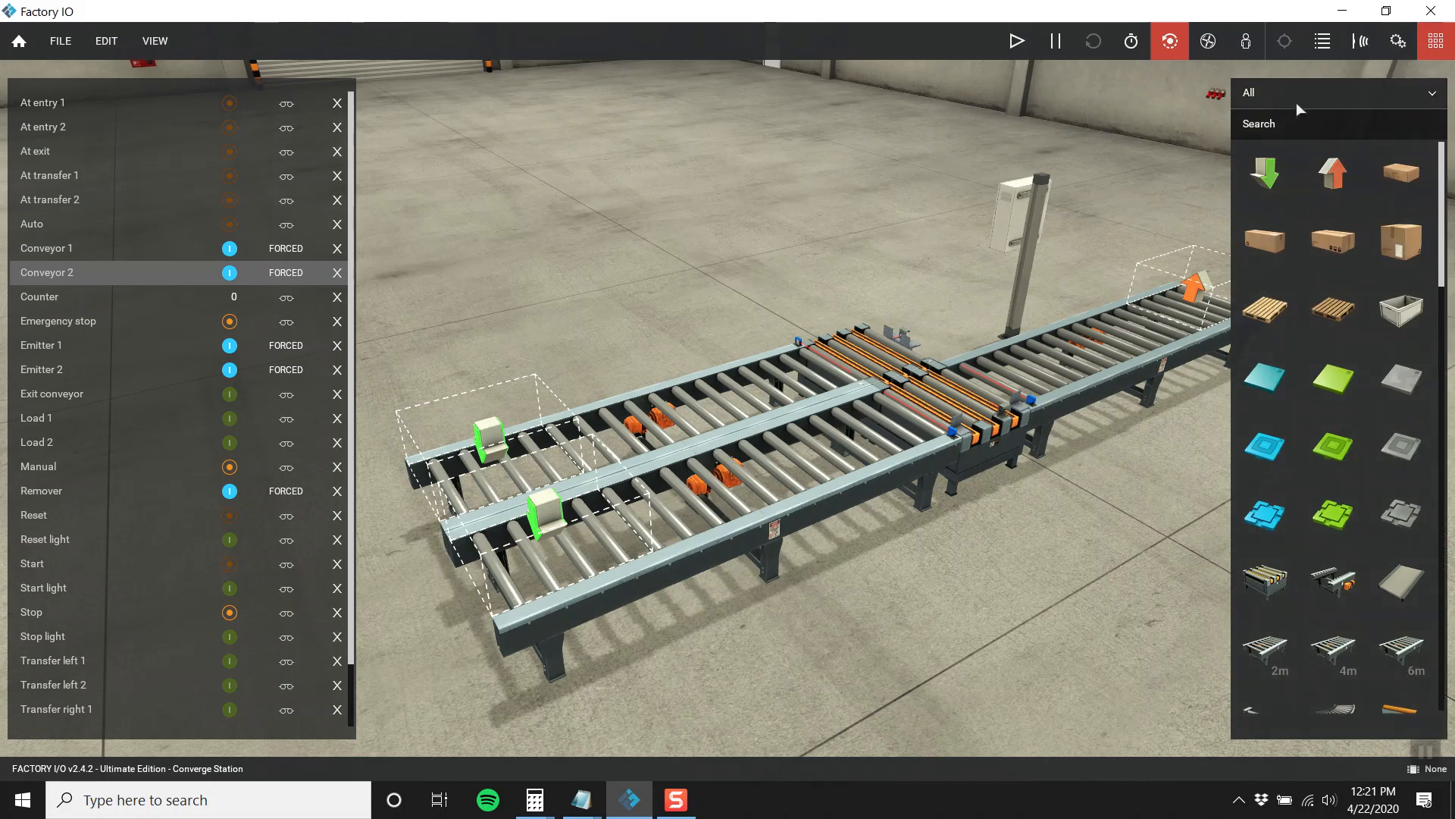
{"action": "left_click", "coordinate": [1296, 95]}
{"action": "left_click", "coordinate": [1267, 222]}
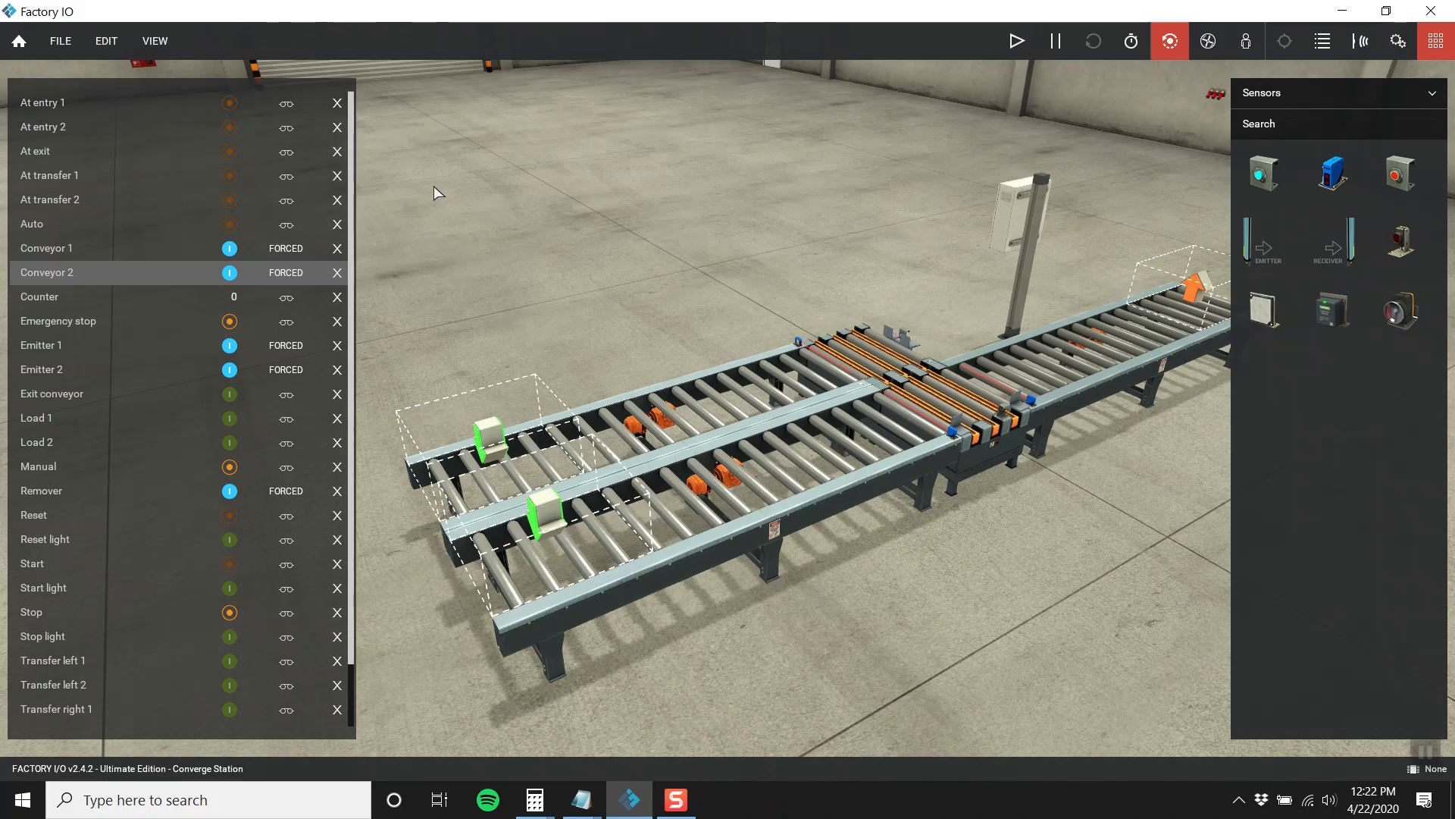
{"action": "scroll", "coordinate": [434, 185], "scroll_direction": "down", "scroll_amount": 5}
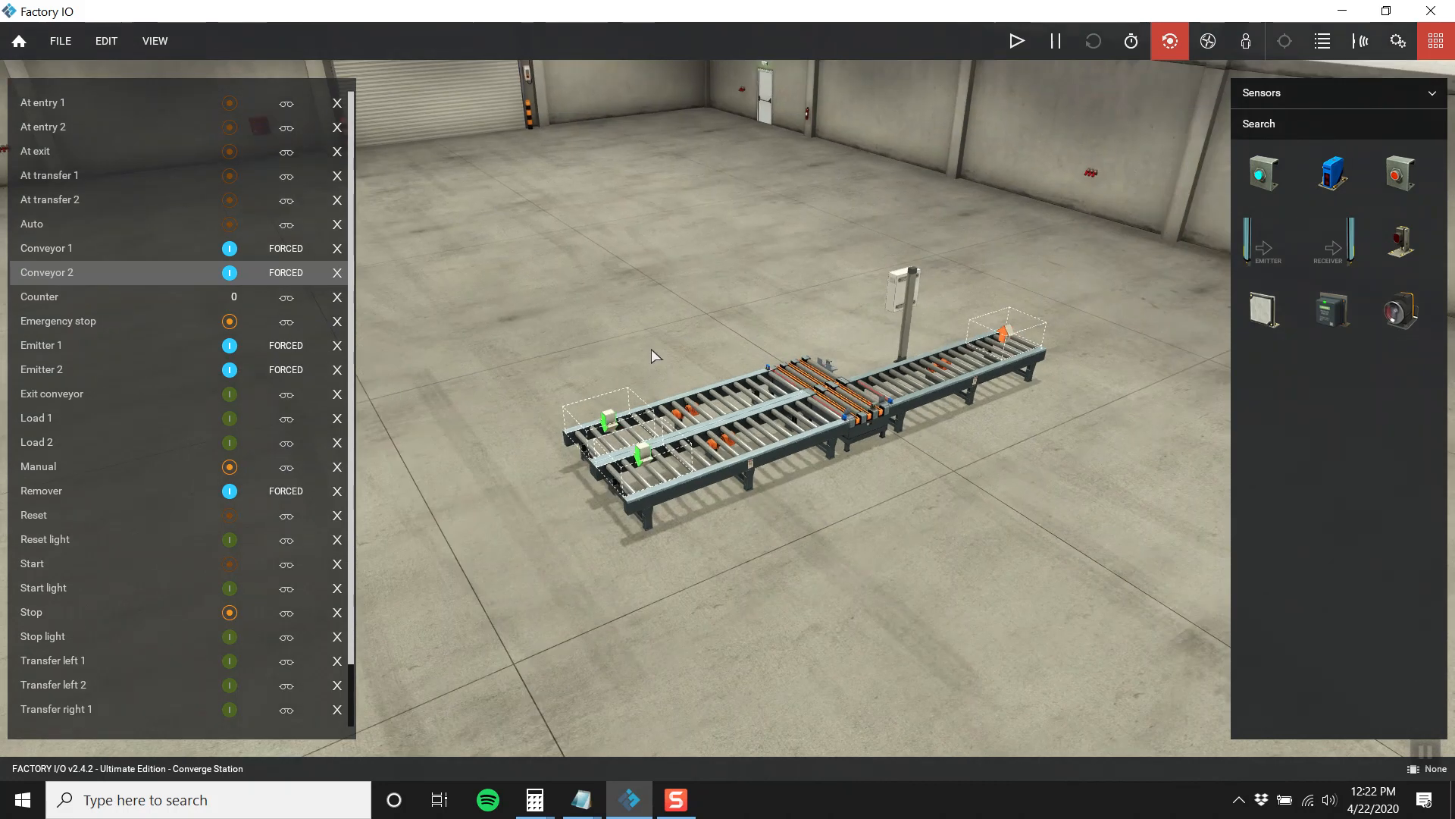
{"action": "scroll", "coordinate": [735, 352], "scroll_direction": "up", "scroll_amount": 5}
- Set the scene's driver to Control I/O
{"action": "mouse_move", "coordinate": [91, 38]}
{"action": "left_click", "coordinate": [121, 189]}
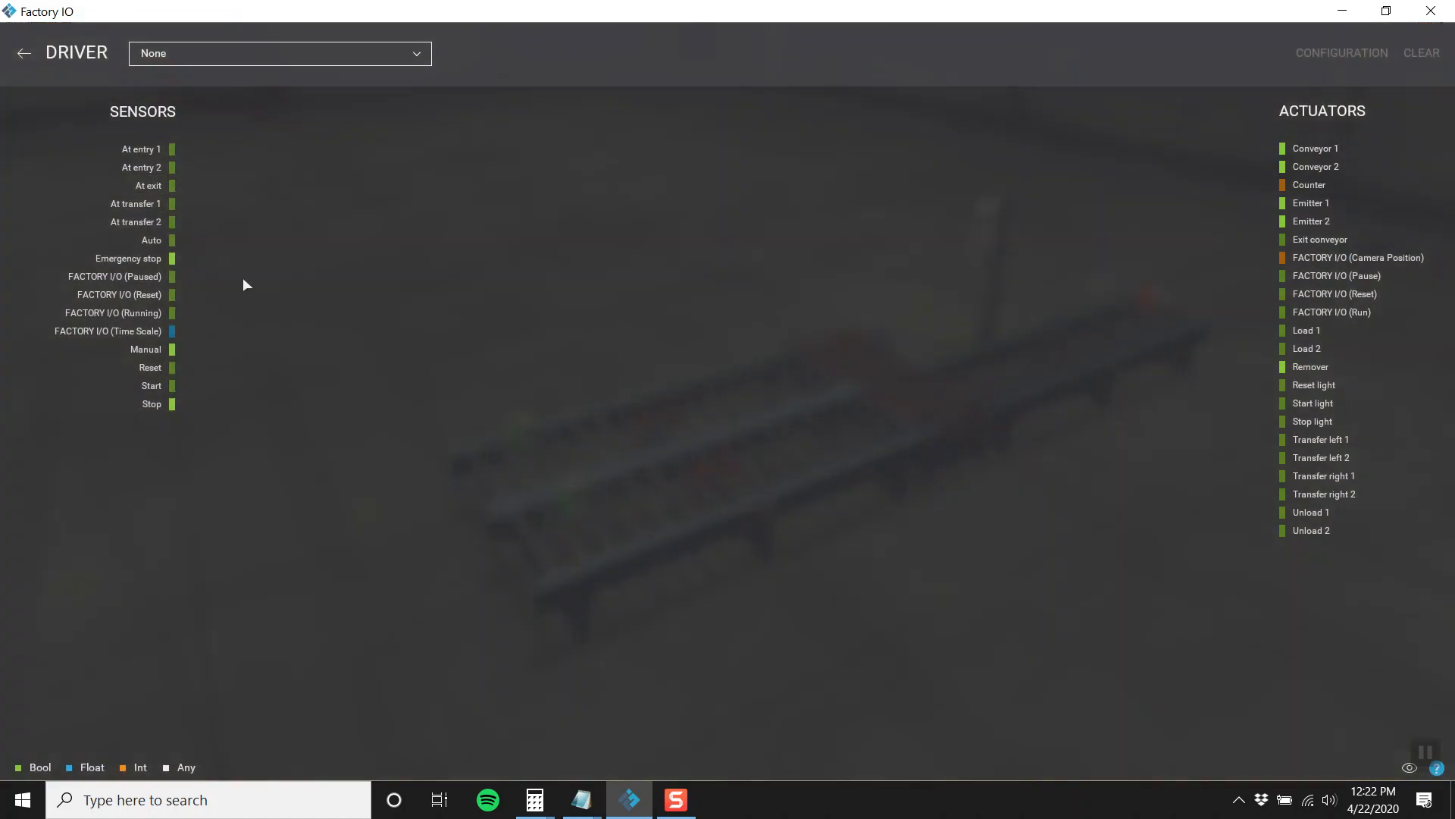
{"action": "left_click", "coordinate": [190, 49]}
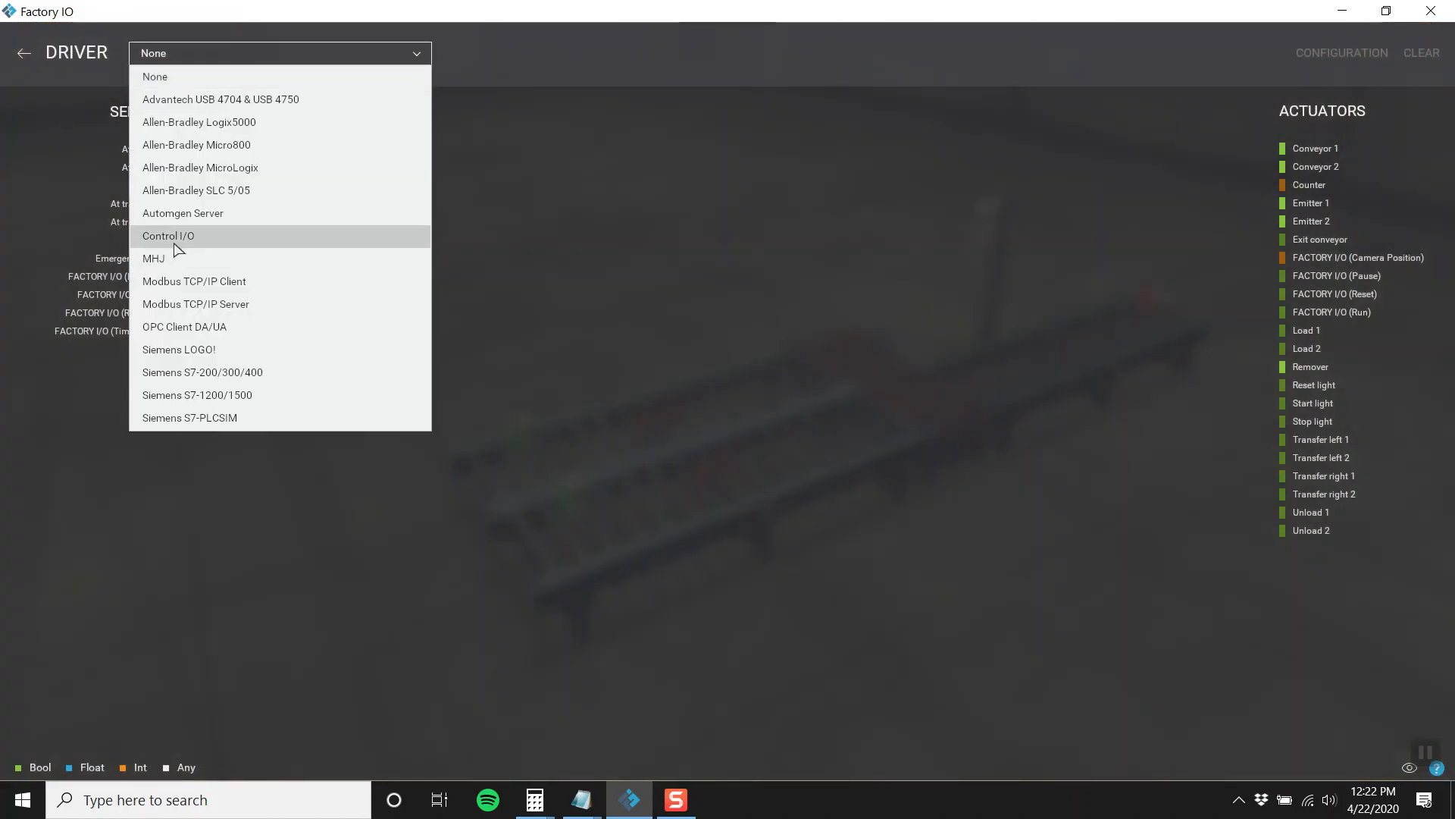
{"action": "left_click", "coordinate": [175, 239]}
{"action": "left_click", "coordinate": [947, 424]}
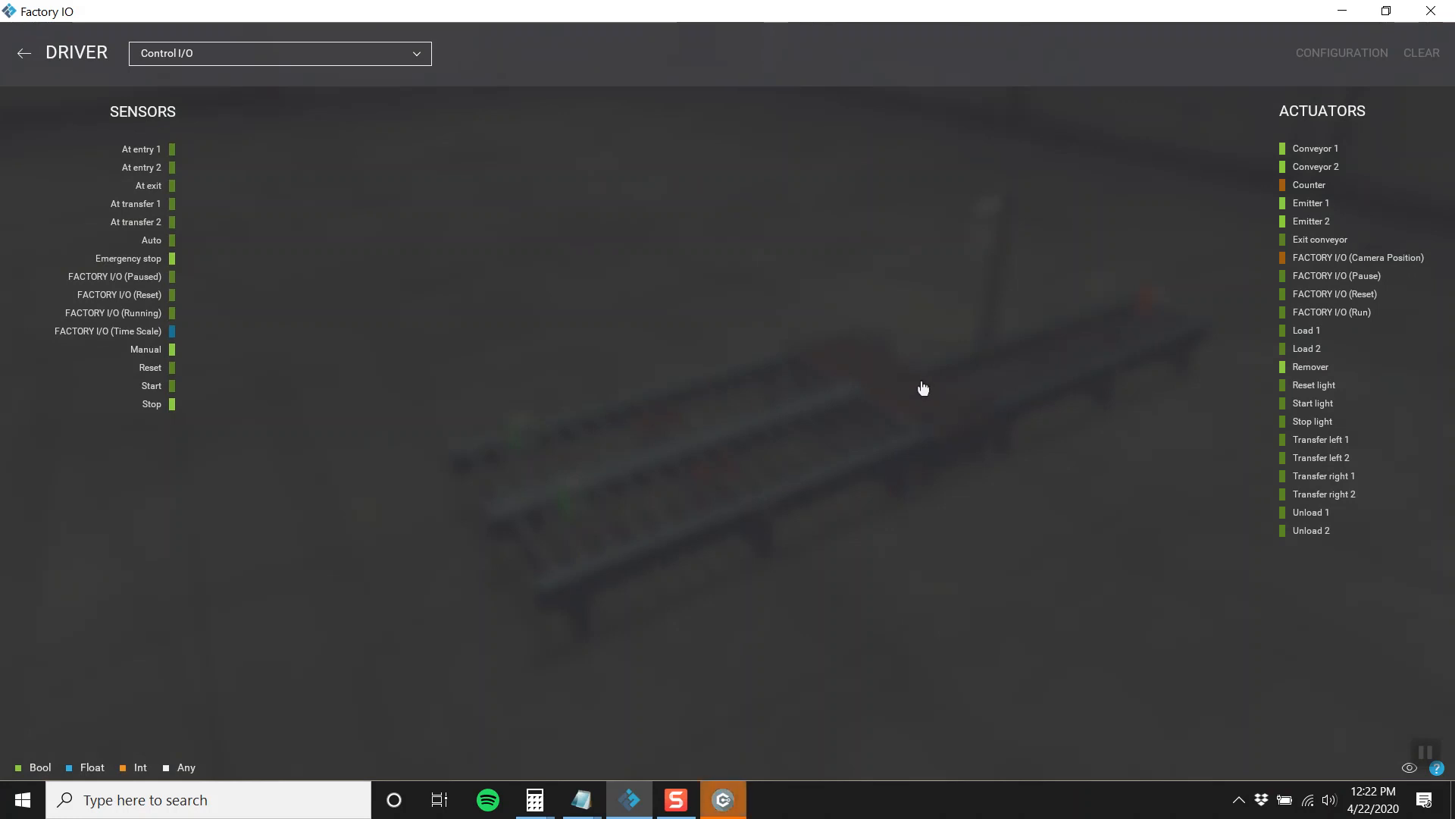
- Switch to Control I/O to view its diagram workspace, minimize it, and return to the Factory I/O scene
{"action": "left_click", "coordinate": [676, 802]}
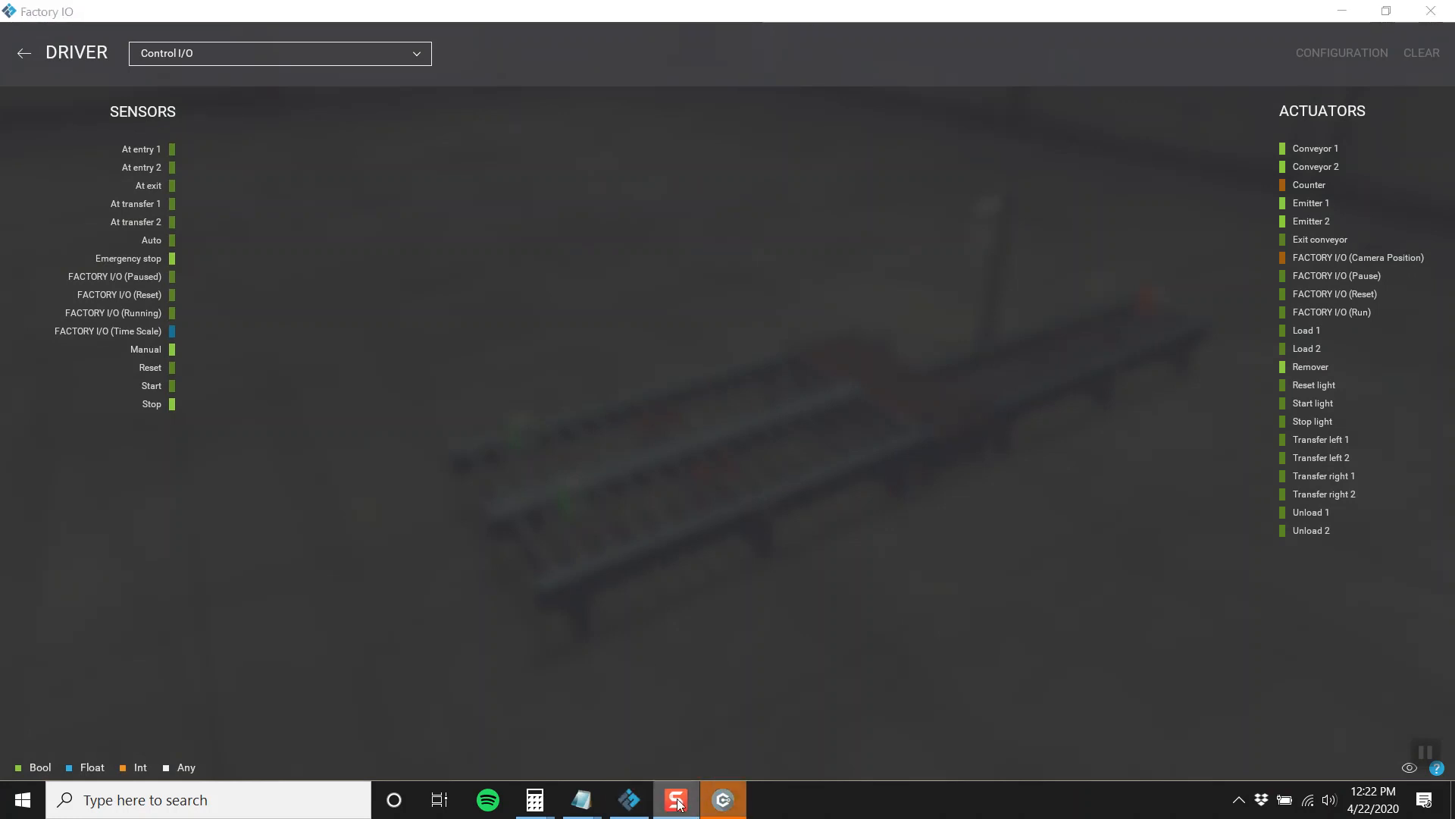
{"action": "left_click", "coordinate": [723, 801]}
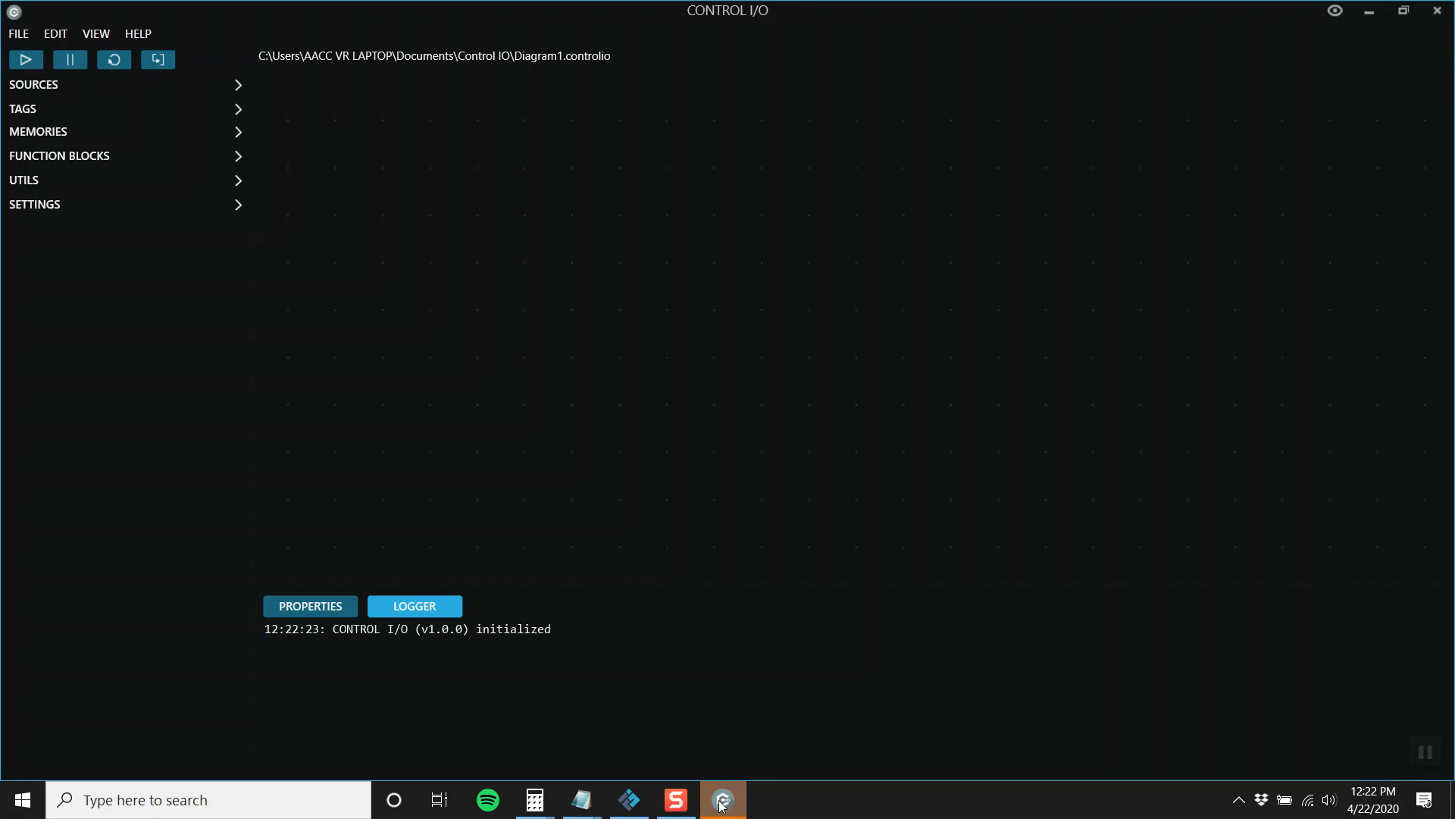
{"action": "left_click", "coordinate": [1379, 13]}
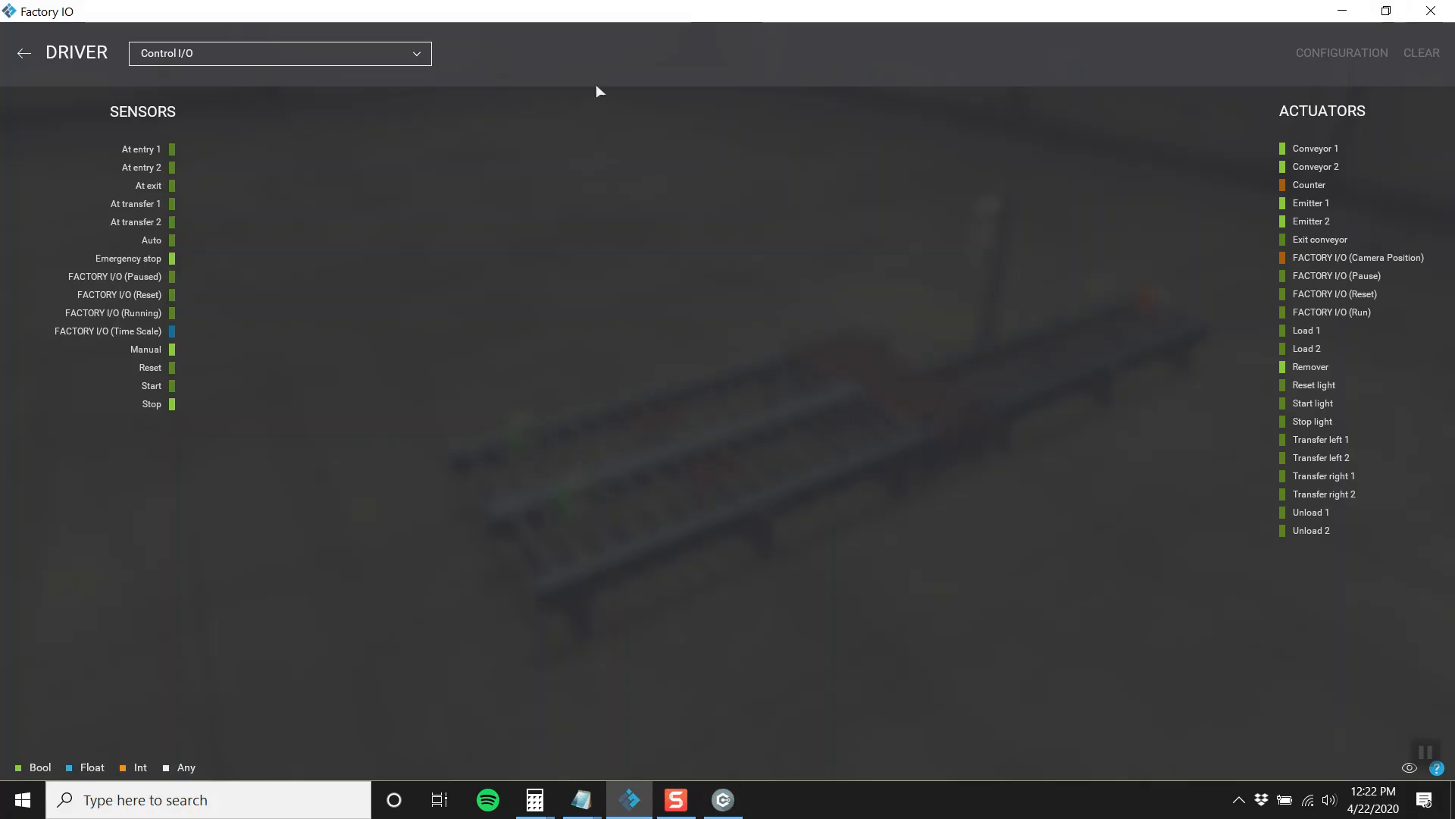
{"action": "left_click", "coordinate": [24, 52]}
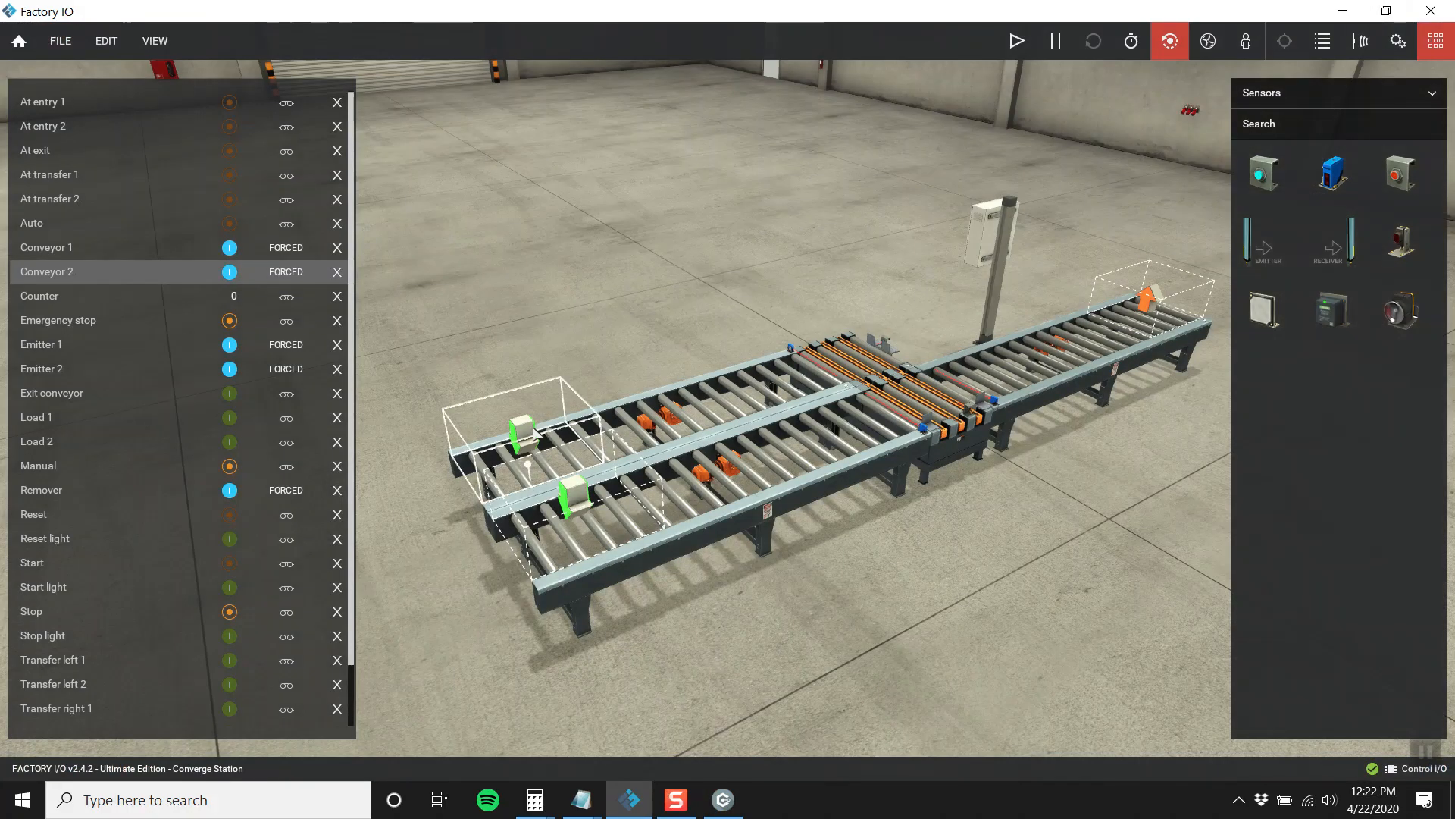
- Review the emission time settings of the emitter on the far infeed conveyor
{"action": "right_click", "coordinate": [535, 434]}
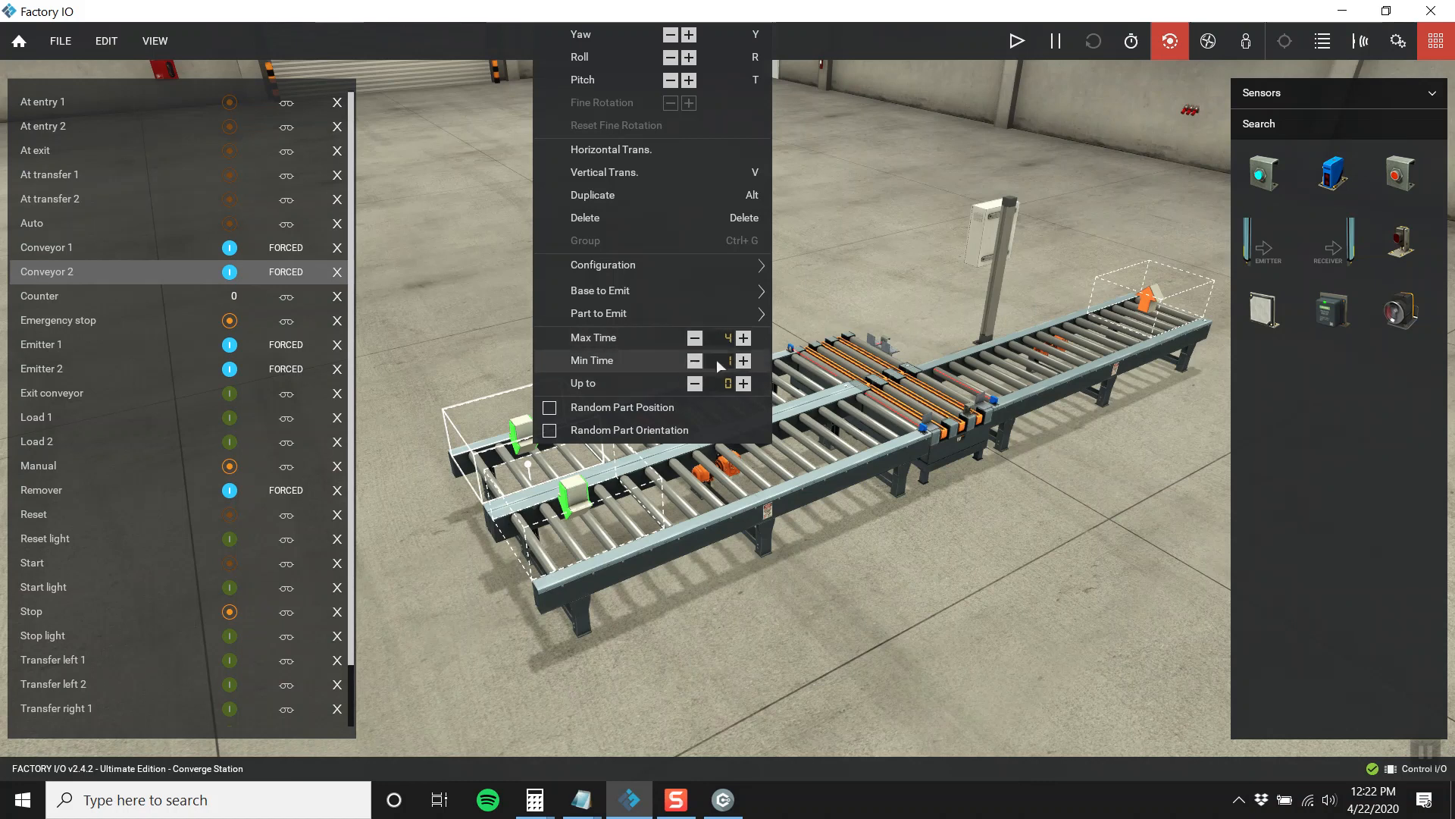
{"action": "left_click", "coordinate": [848, 284]}
{"action": "scroll", "coordinate": [851, 285], "scroll_direction": "down", "scroll_amount": 3}
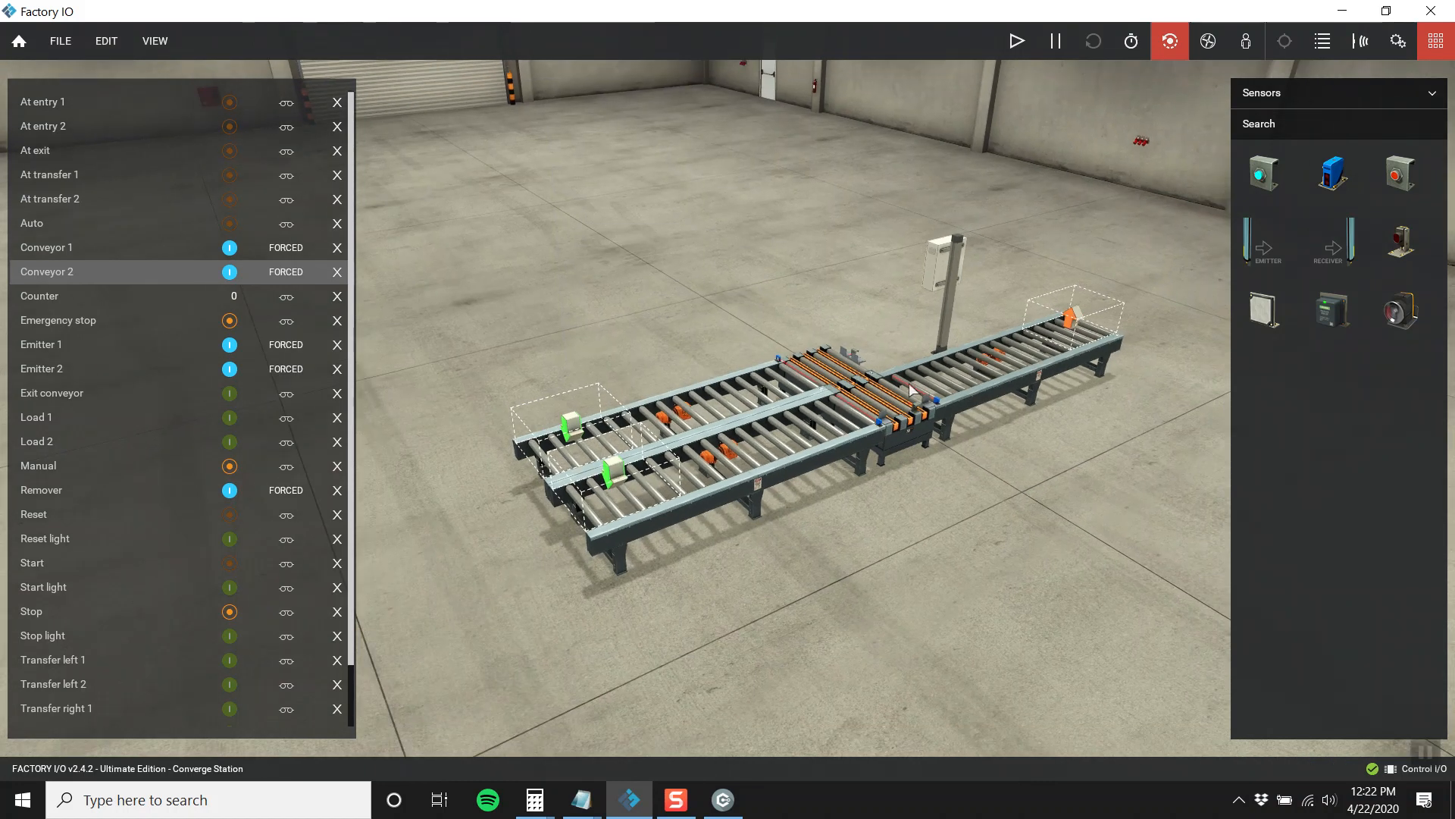
{"action": "scroll", "coordinate": [843, 406], "scroll_direction": "up", "scroll_amount": 2}
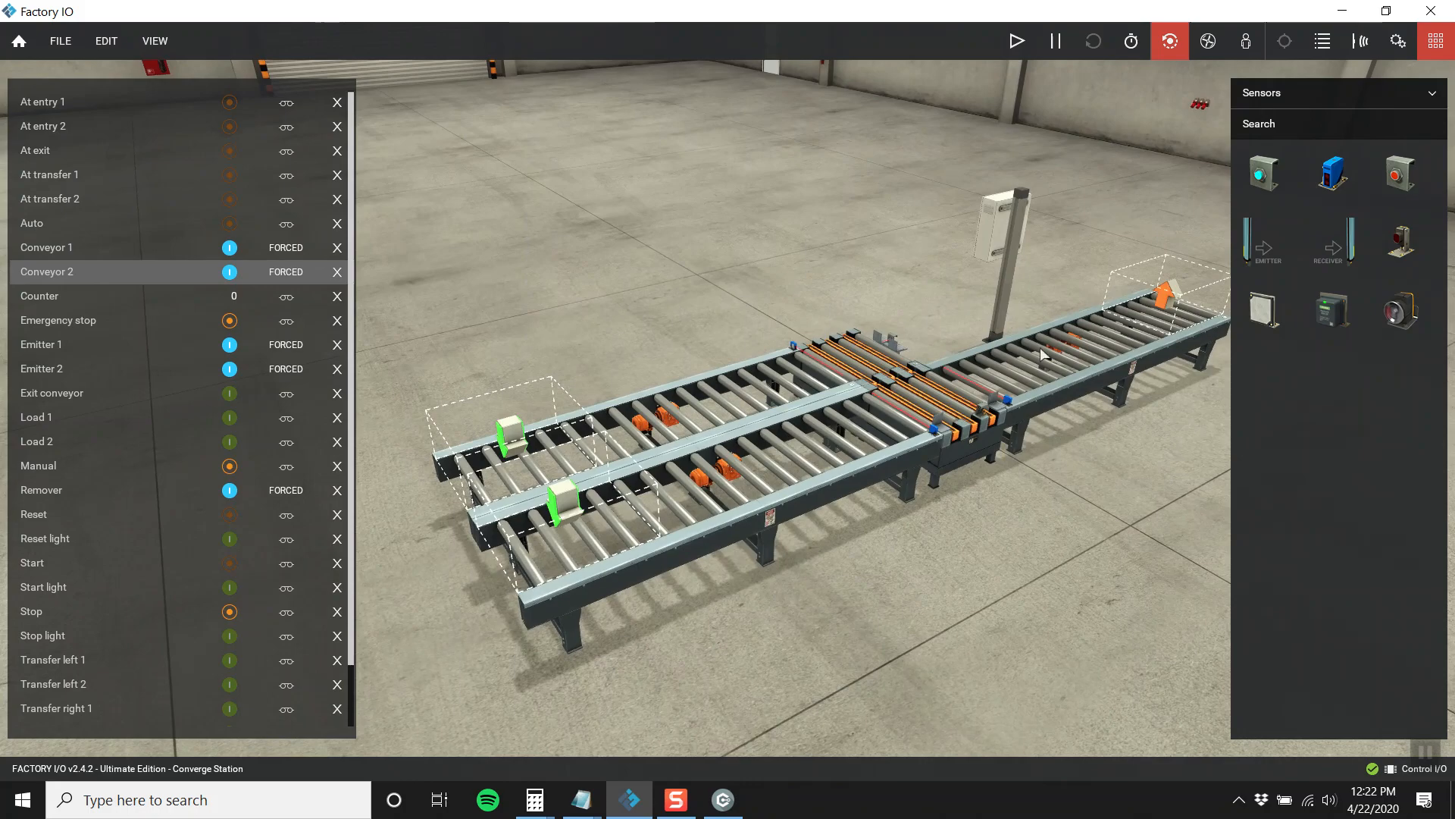
- Inspect the control panel's emergency stop, push buttons, counter display and mode selector beside the exit conveyor
{"action": "right_click_drag", "start_coordinate": [915, 284], "coordinate": [776, 354]}
{"action": "scroll", "coordinate": [662, 337], "scroll_direction": "up", "scroll_amount": 4}
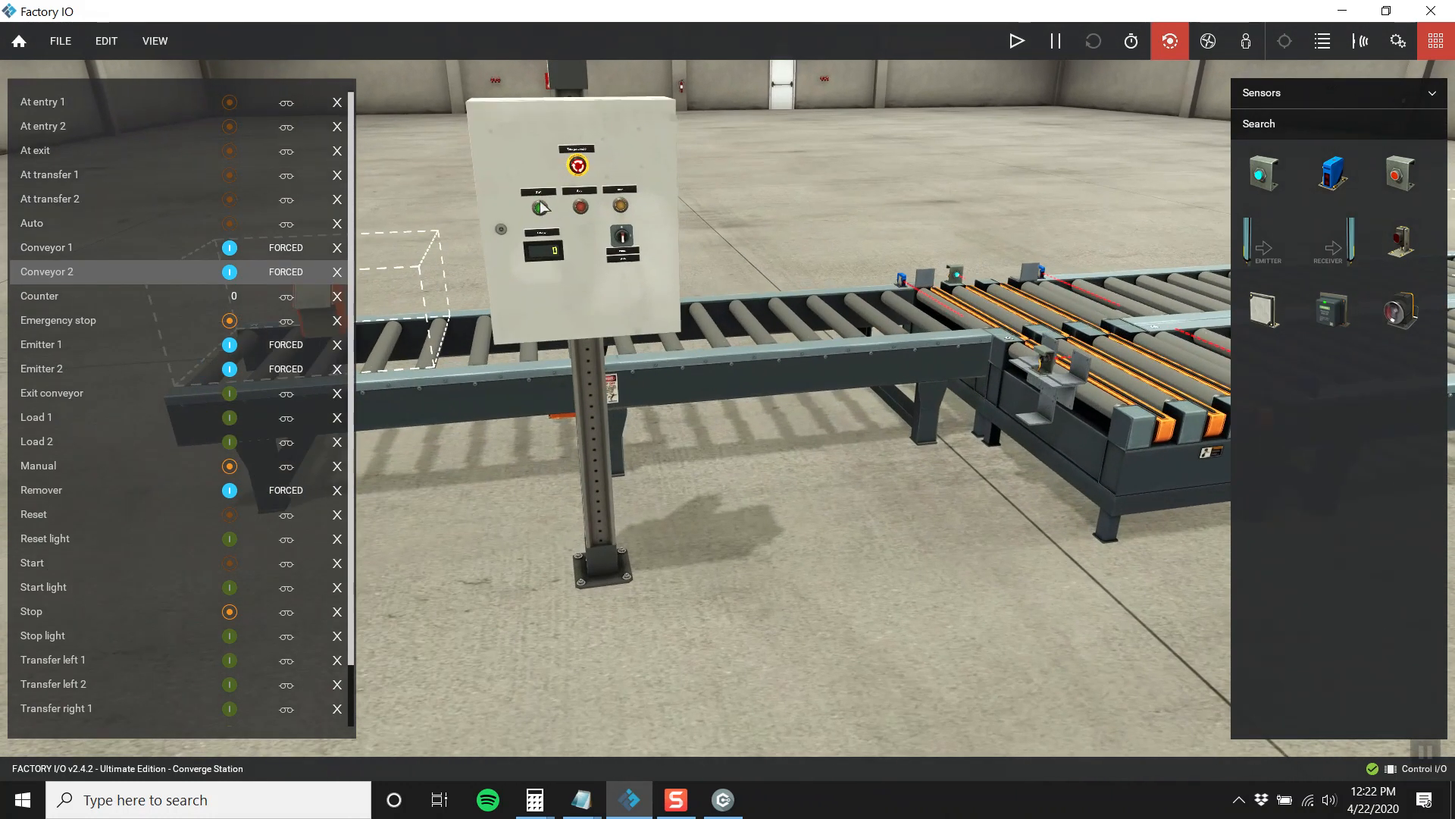
{"action": "scroll", "coordinate": [565, 250], "scroll_direction": "down", "scroll_amount": 3}
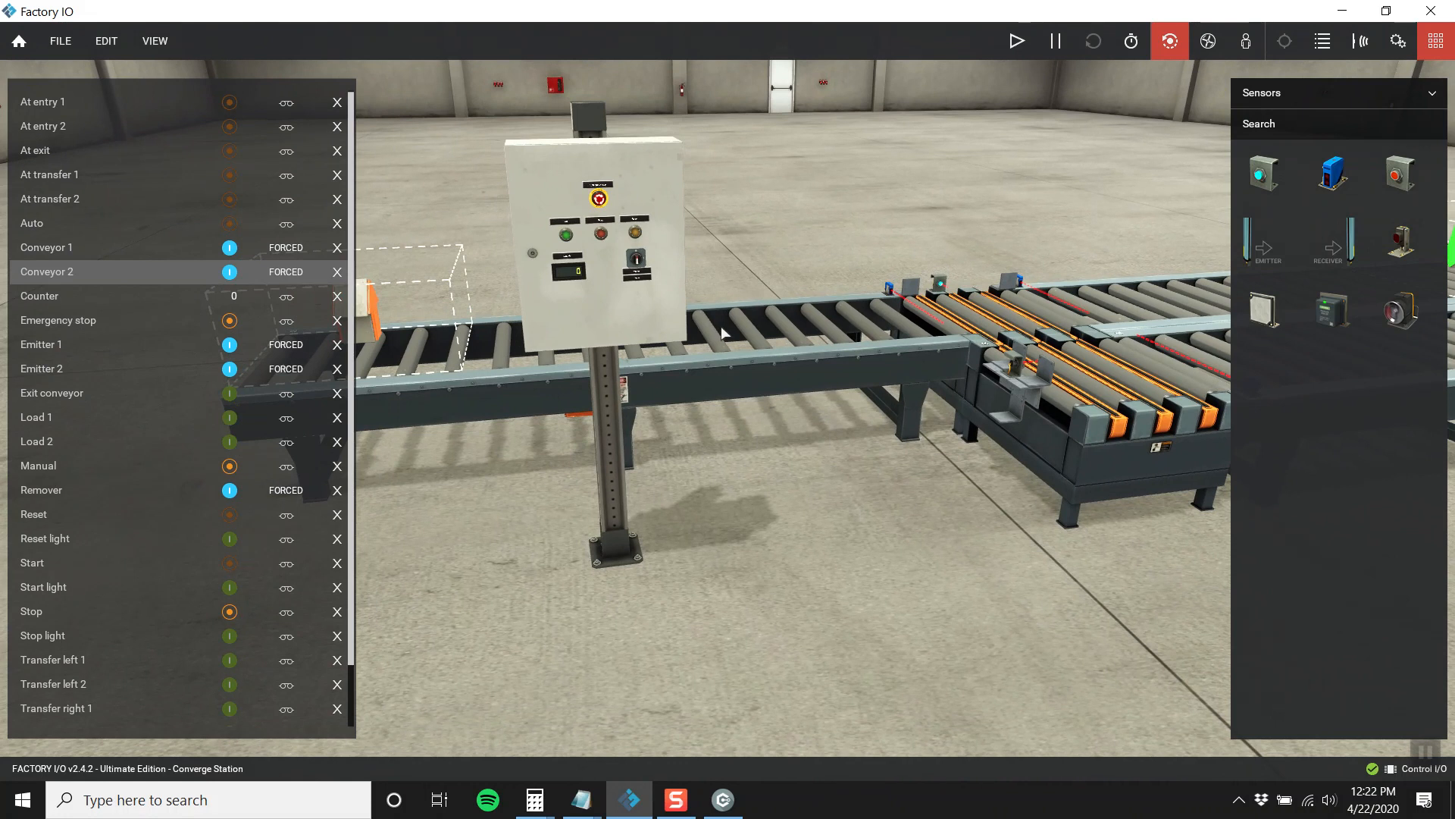
{"action": "scroll", "coordinate": [716, 336], "scroll_direction": "down", "scroll_amount": 2}
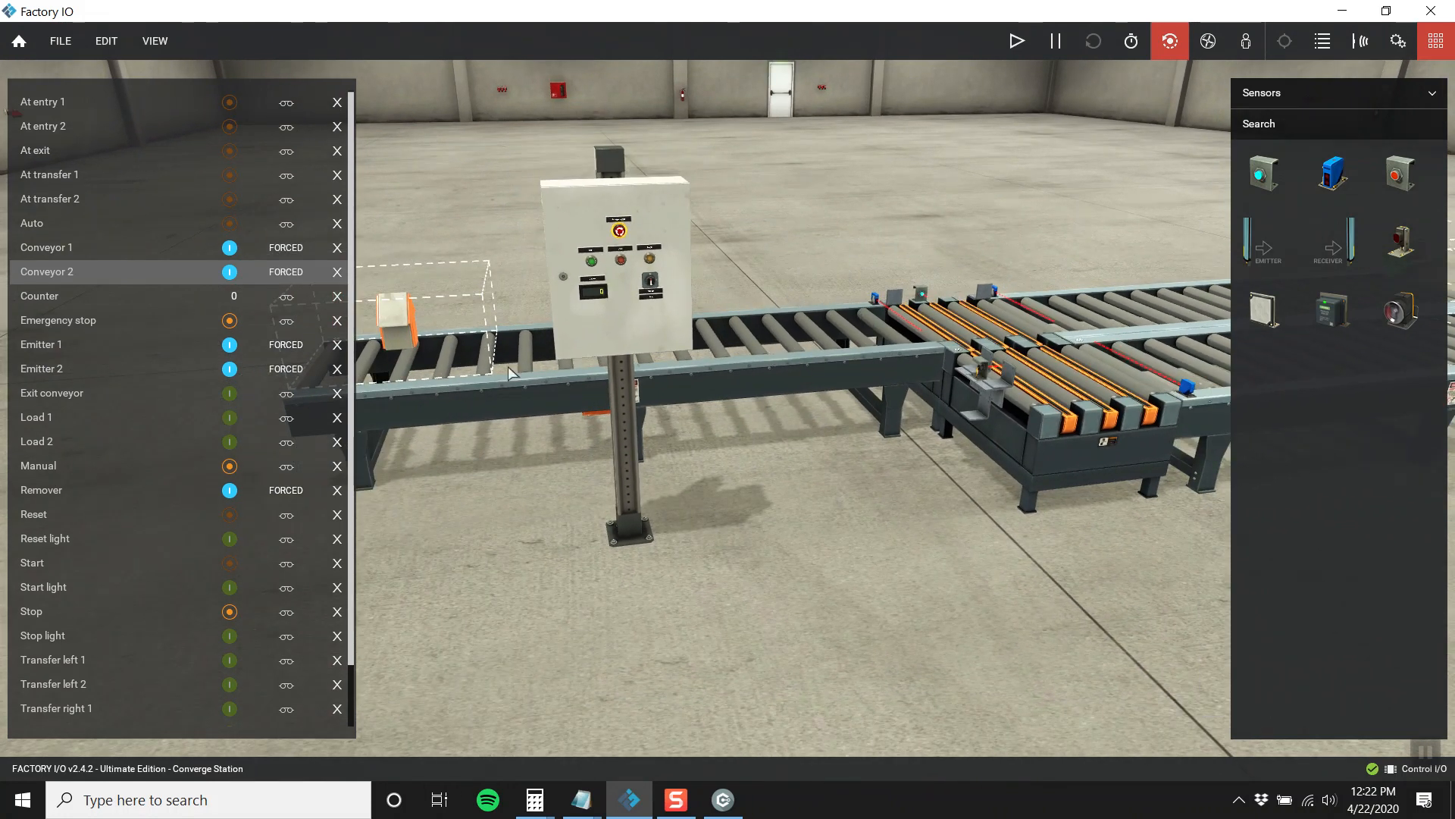
{"action": "scroll", "coordinate": [580, 237], "scroll_direction": "up", "scroll_amount": 3}
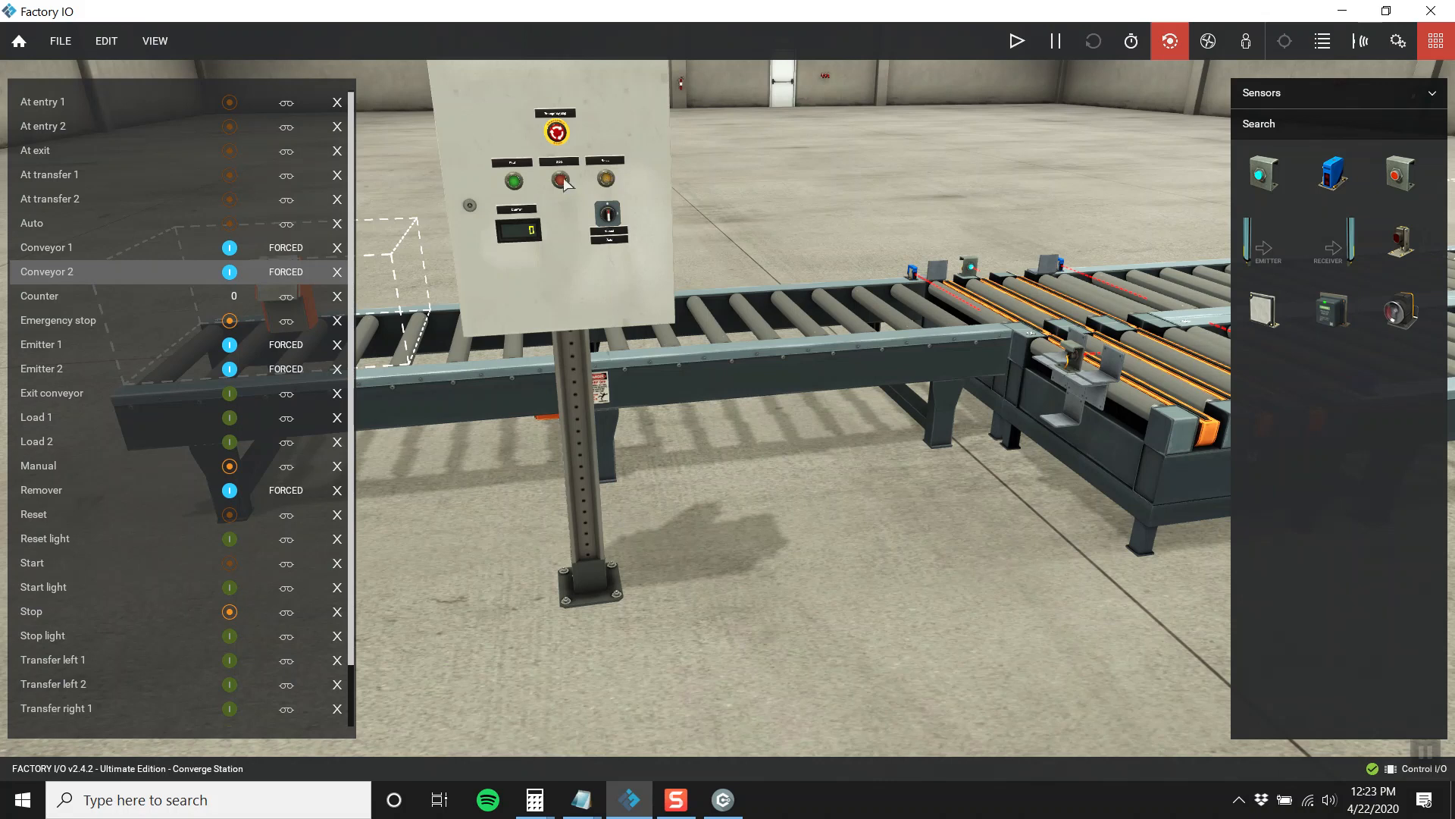
{"action": "scroll", "coordinate": [586, 236], "scroll_direction": "down", "scroll_amount": 5}
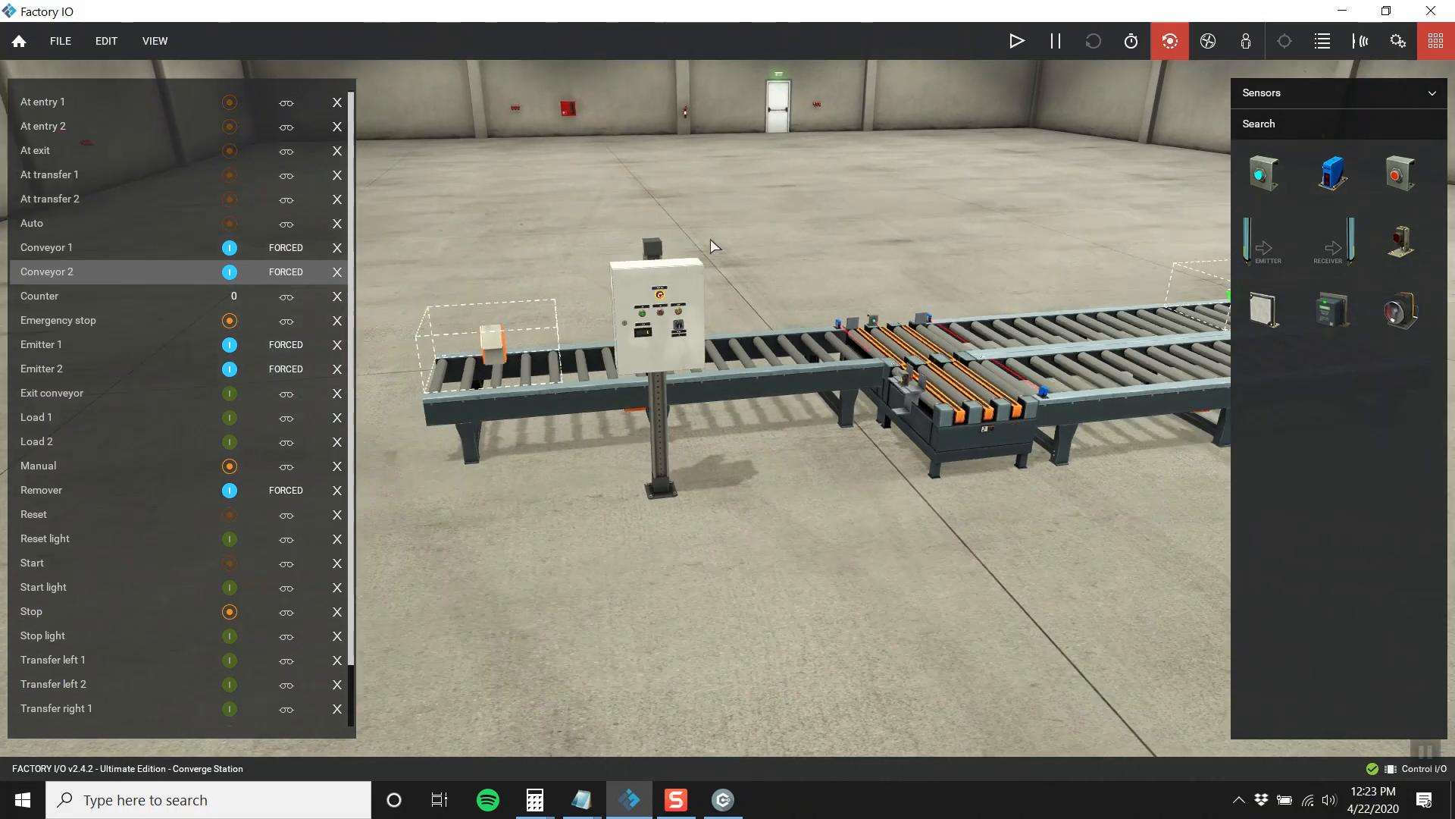
{"action": "scroll", "coordinate": [711, 243], "scroll_direction": "down", "scroll_amount": 3}
{"action": "right_click_drag", "start_coordinate": [561, 251], "coordinate": [985, 263]}
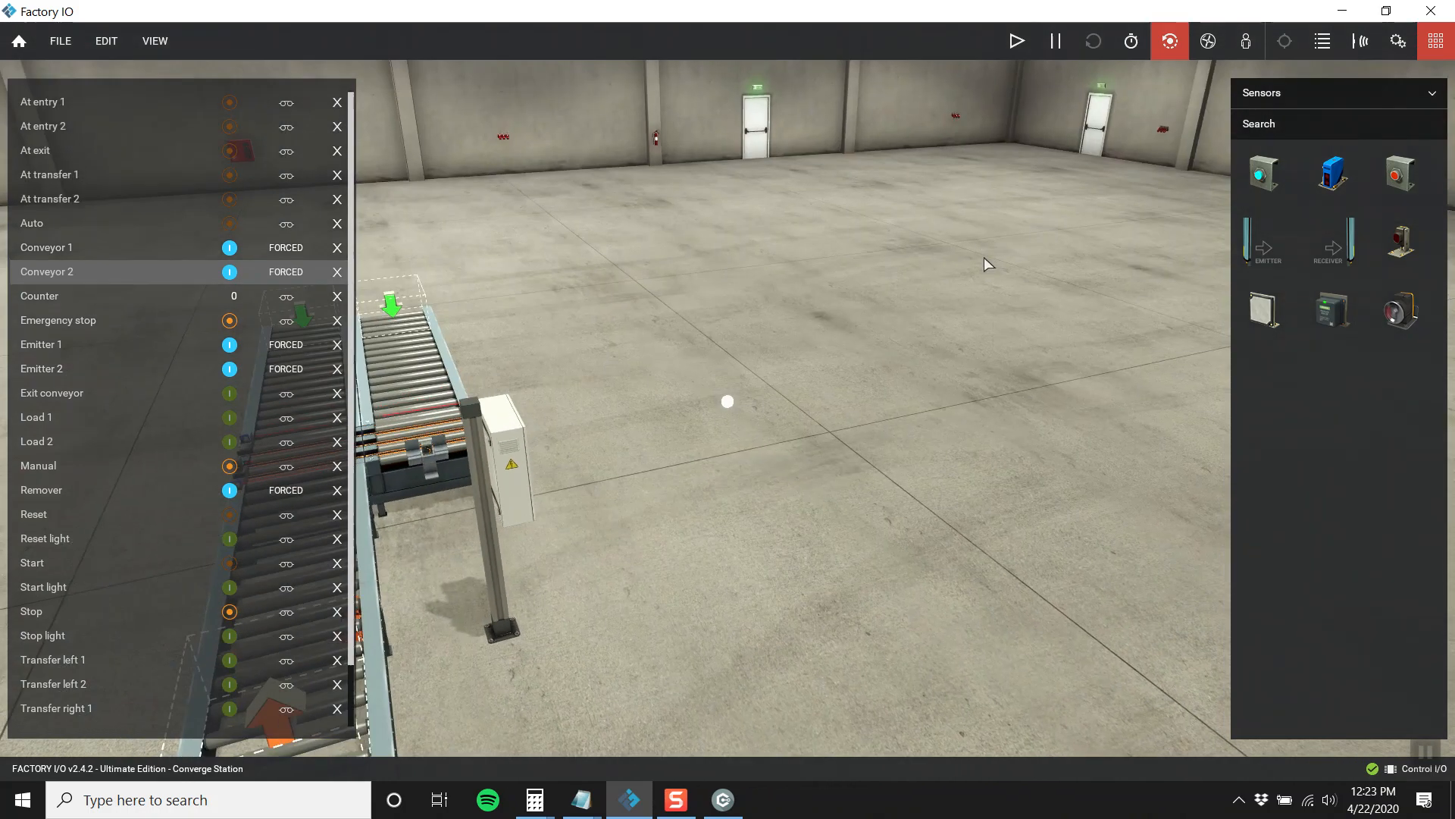
{"action": "right_click_drag", "start_coordinate": [661, 286], "coordinate": [761, 479]}
{"action": "scroll", "coordinate": [761, 479], "scroll_direction": "up", "scroll_amount": 5}
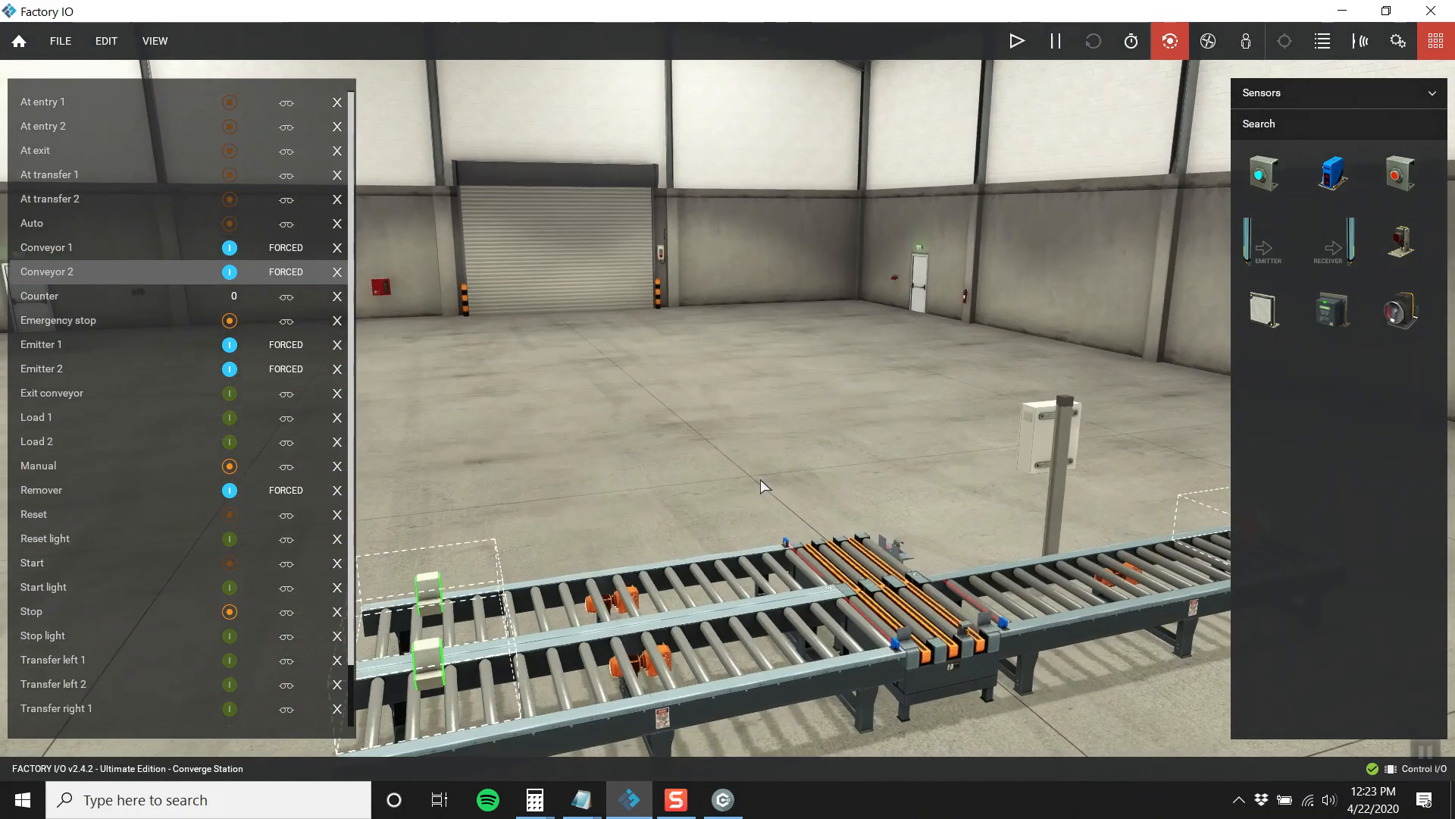
{"action": "scroll", "coordinate": [760, 479], "scroll_direction": "down", "scroll_amount": 3}
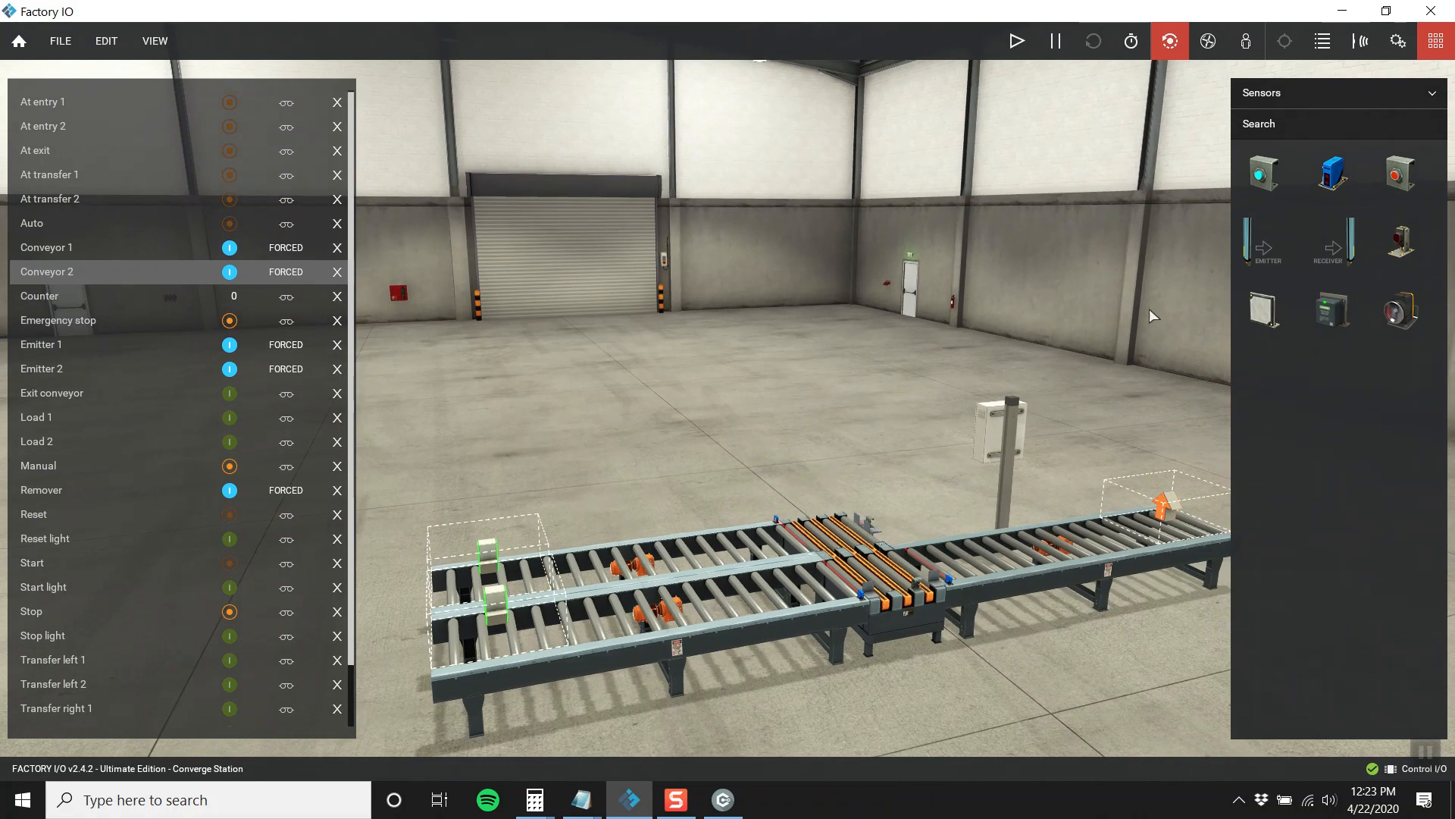
{"action": "left_click", "coordinate": [1288, 94]}
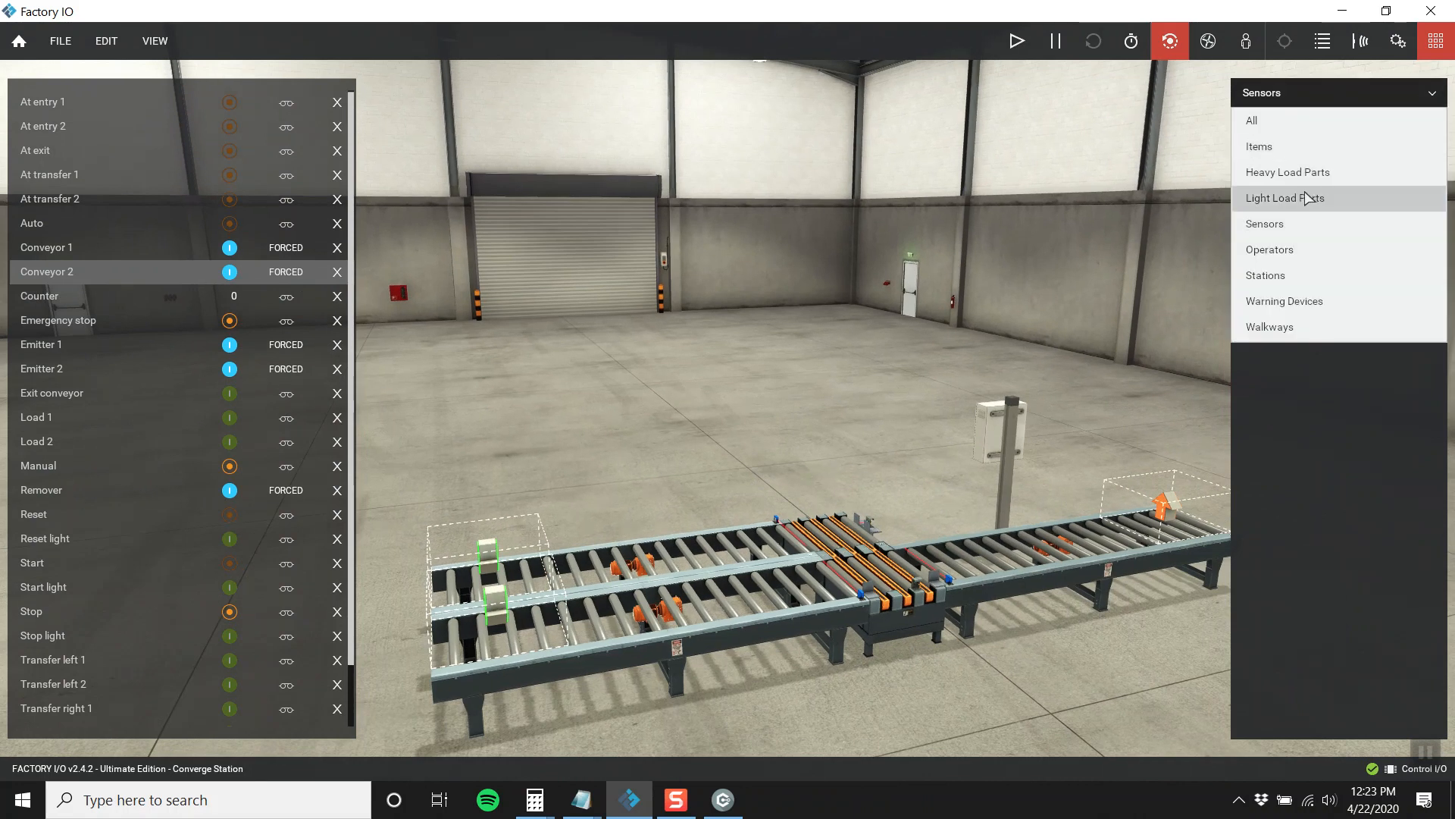
{"action": "left_click", "coordinate": [1307, 249]}
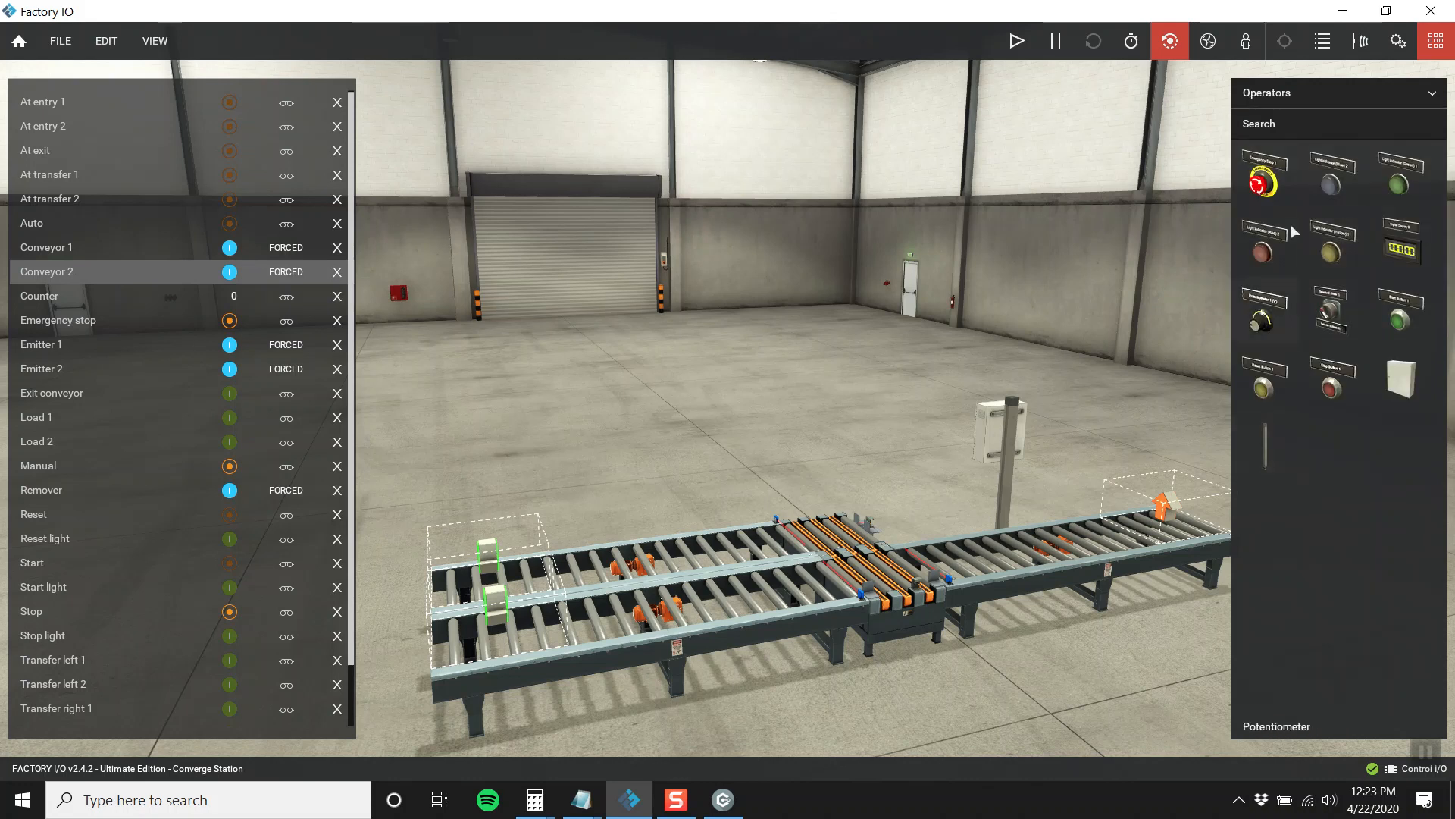
{"action": "left_click_drag", "start_coordinate": [1268, 430], "coordinate": [908, 393]}
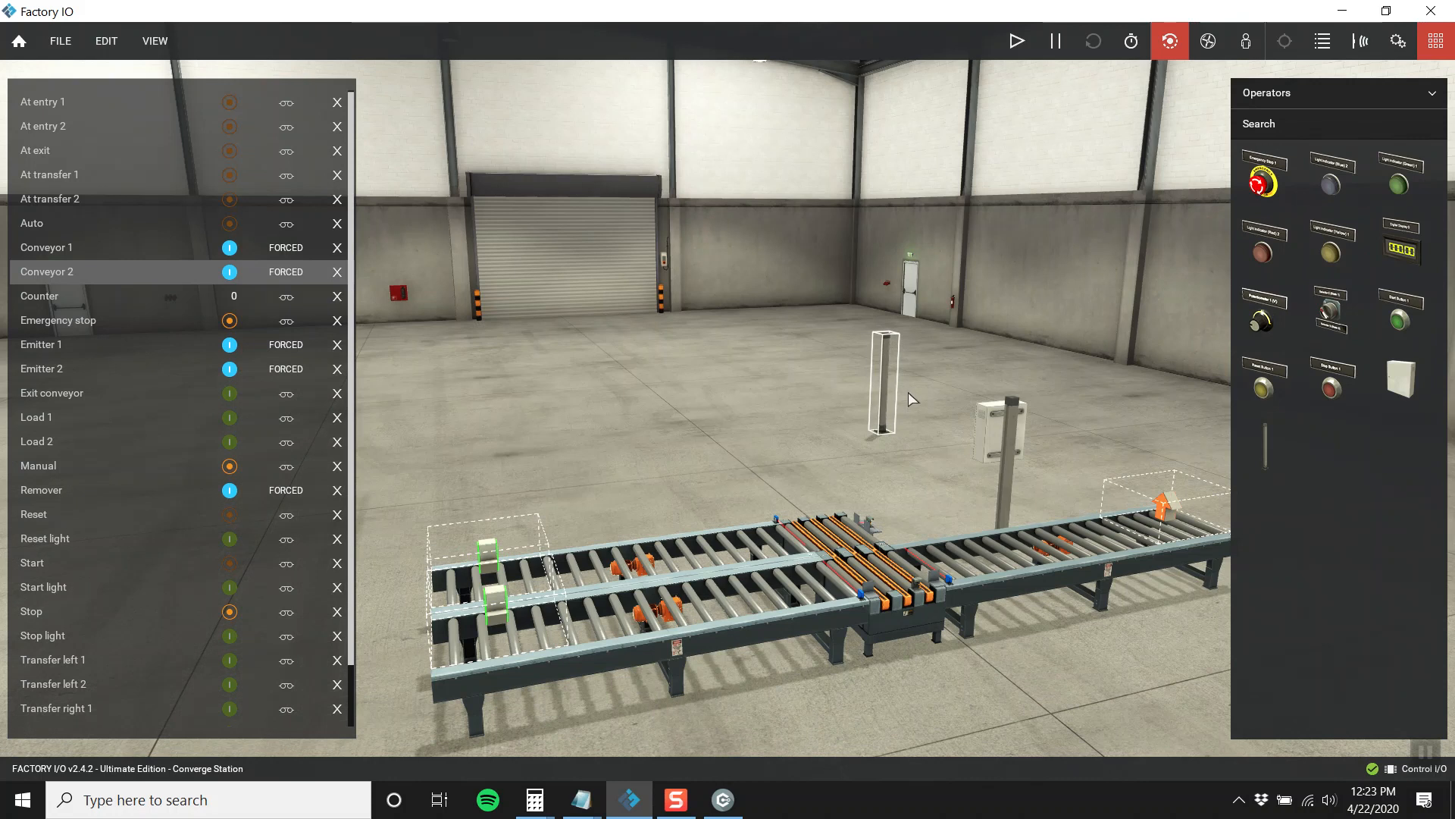
{"action": "key", "text": "Escape"}
- Add a Warning Light from the Warning Devices parts beside the exit conveyor, near the transfer unit
{"action": "left_click", "coordinate": [1299, 95]}
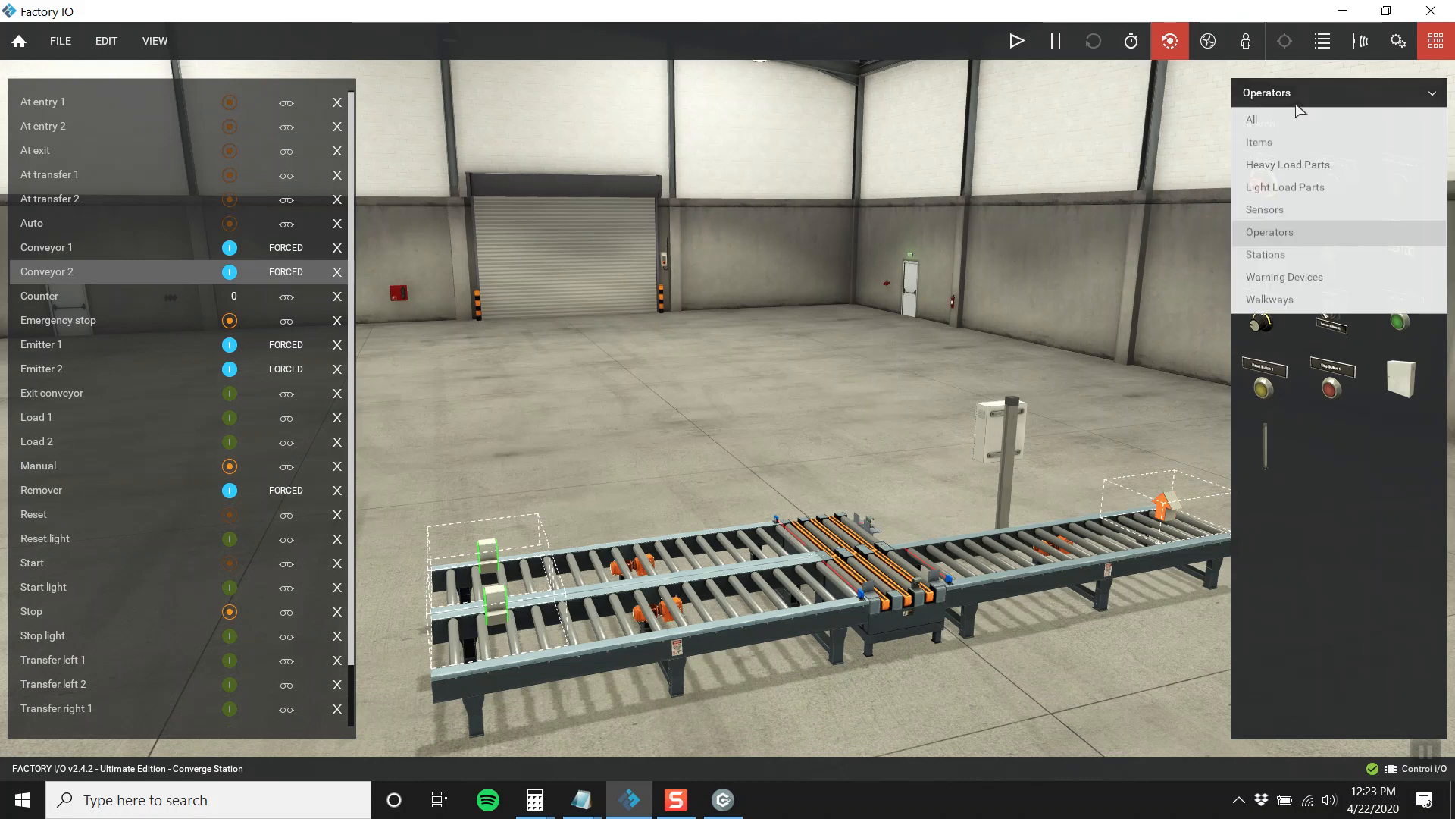
{"action": "left_click", "coordinate": [1305, 301]}
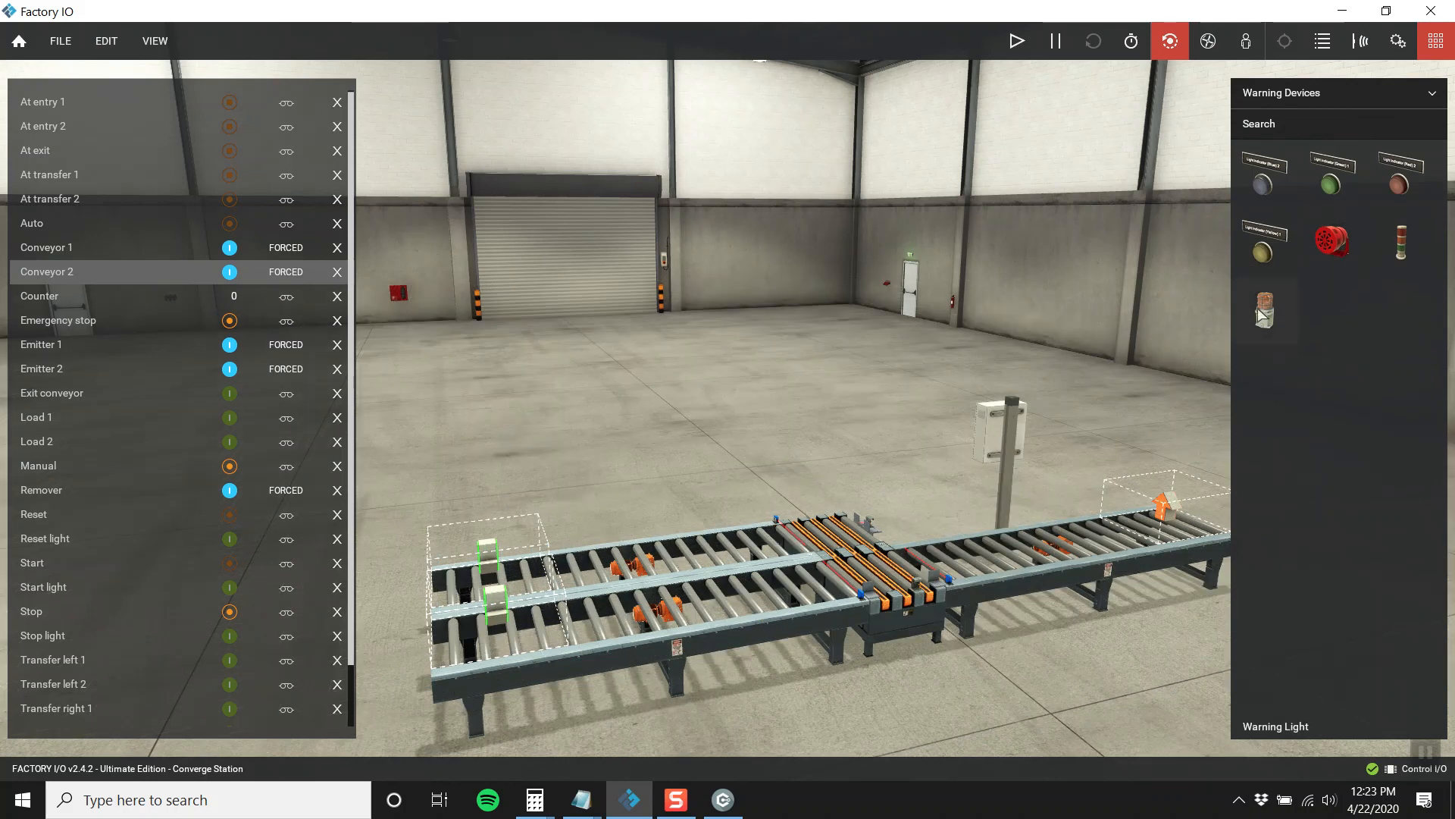
{"action": "left_click_drag", "start_coordinate": [1259, 316], "coordinate": [937, 530]}
- Examine the warning light's placement relative to the control panel and exit conveyor from several angles and distances
{"action": "right_click_drag", "start_coordinate": [755, 458], "coordinate": [767, 393]}
{"action": "scroll", "coordinate": [656, 341], "scroll_direction": "up", "scroll_amount": 5}
{"action": "right_click_drag", "start_coordinate": [647, 346], "coordinate": [707, 407]}
{"action": "scroll", "coordinate": [707, 406], "scroll_direction": "up", "scroll_amount": 1}
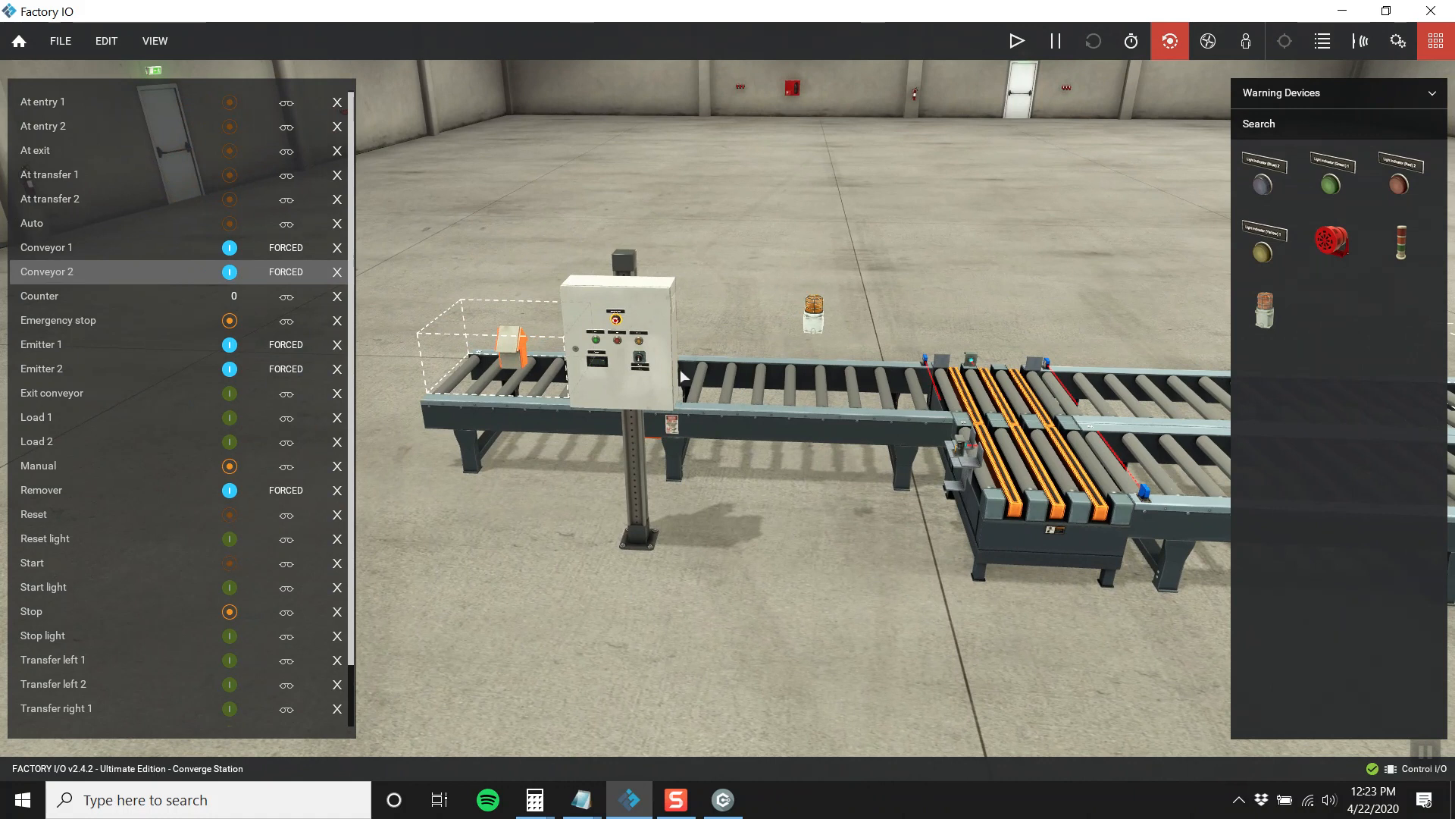
{"action": "middle_click_drag", "start_coordinate": [626, 203], "coordinate": [725, 305]}
{"action": "scroll", "coordinate": [823, 411], "scroll_direction": "up", "scroll_amount": 1}
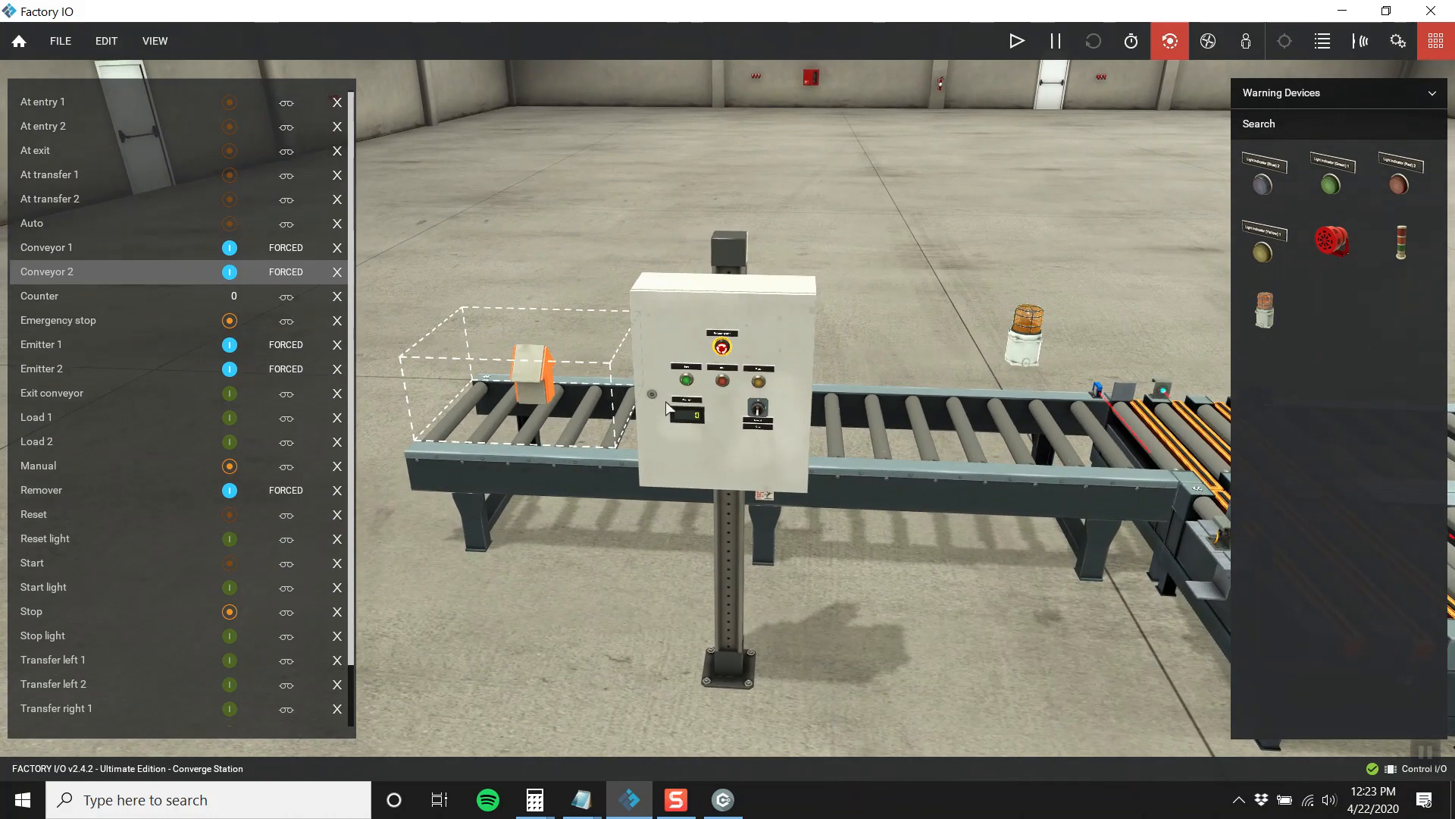
{"action": "scroll", "coordinate": [686, 385], "scroll_direction": "up", "scroll_amount": 1}
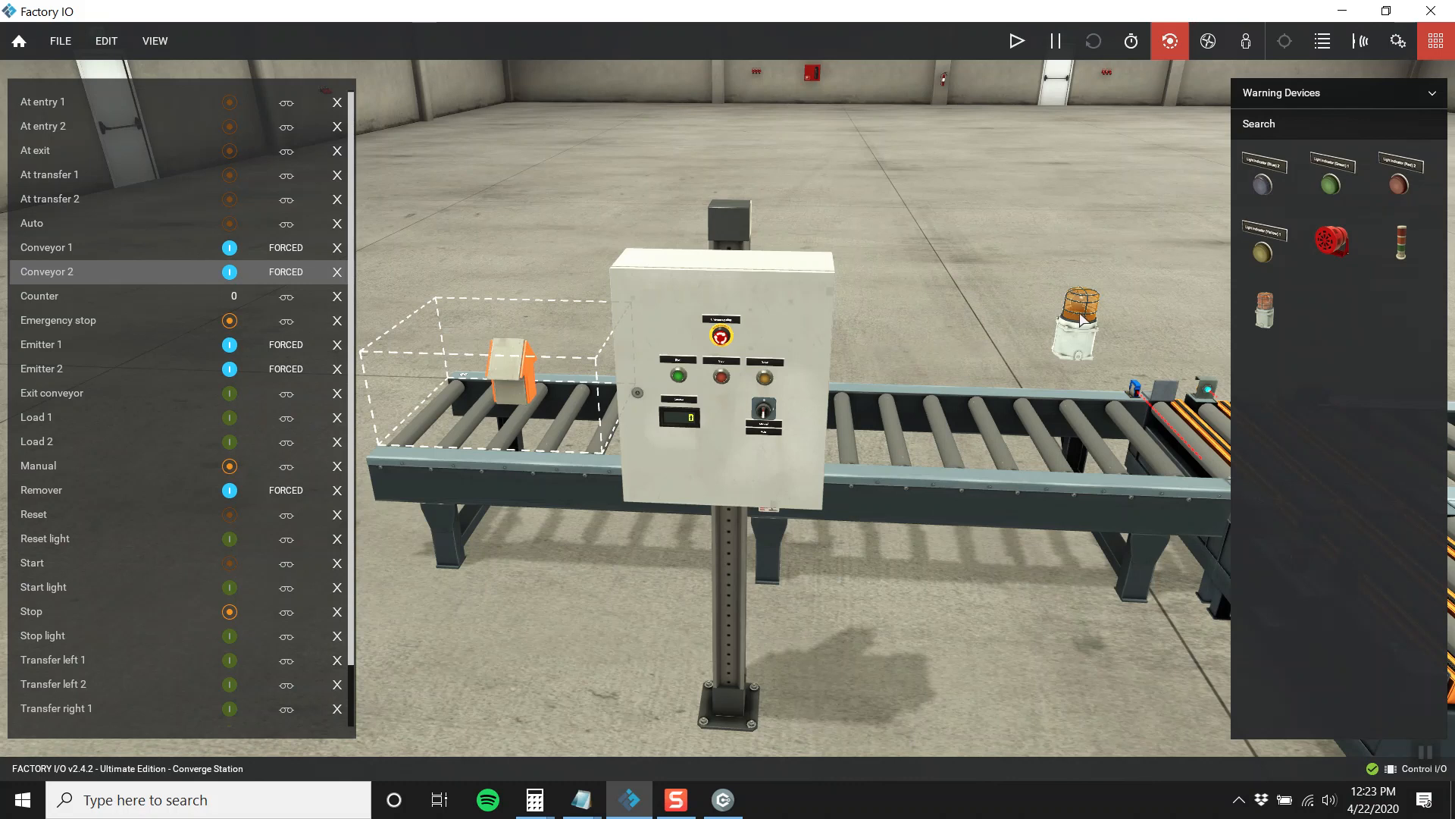
{"action": "scroll", "coordinate": [1079, 318], "scroll_direction": "down", "scroll_amount": 5}
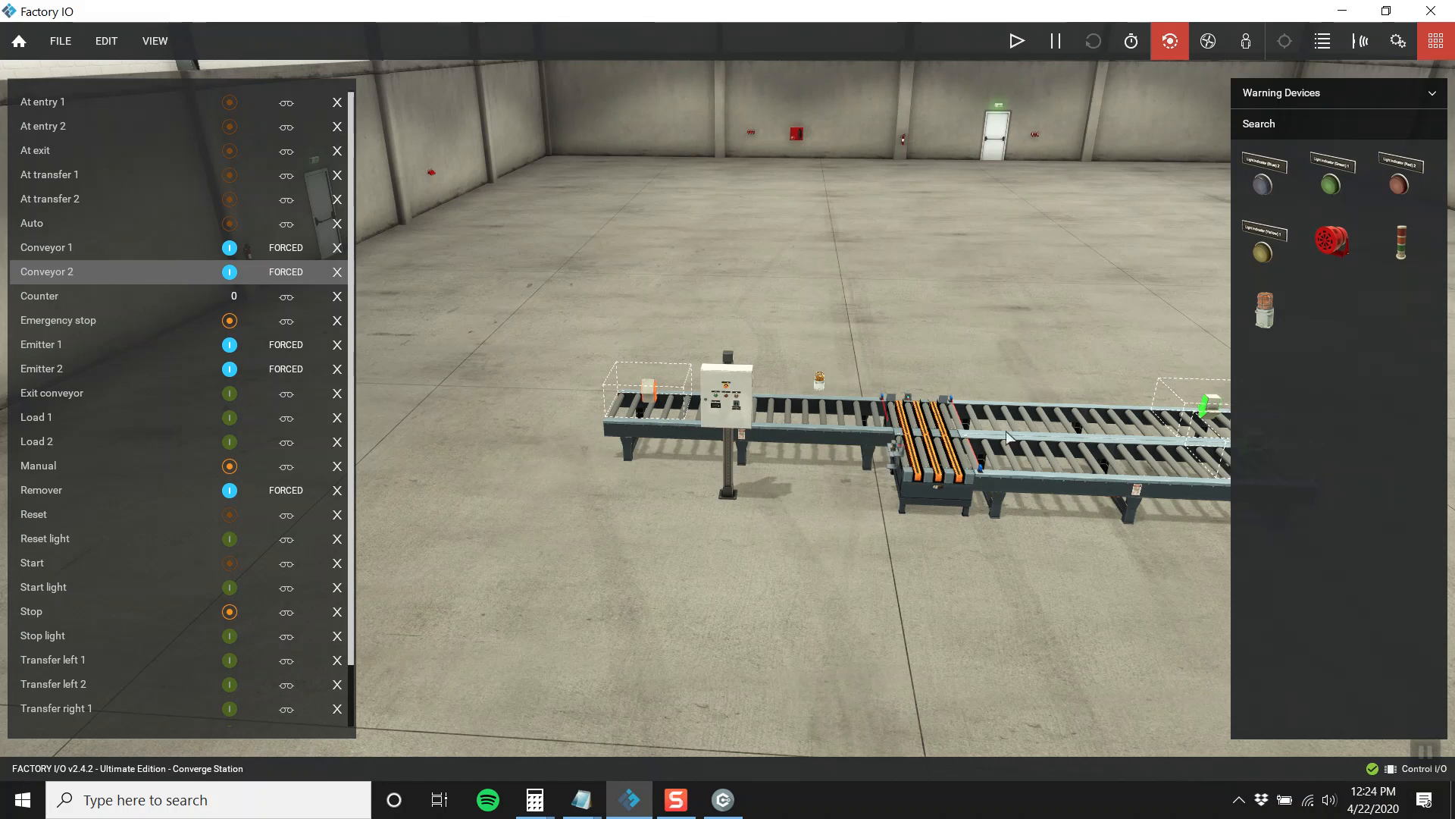
{"action": "scroll", "coordinate": [675, 405], "scroll_direction": "up", "scroll_amount": 5}
{"action": "right_click_drag", "start_coordinate": [766, 386], "coordinate": [839, 435]}
{"action": "scroll", "coordinate": [847, 413], "scroll_direction": "down", "scroll_amount": 3}
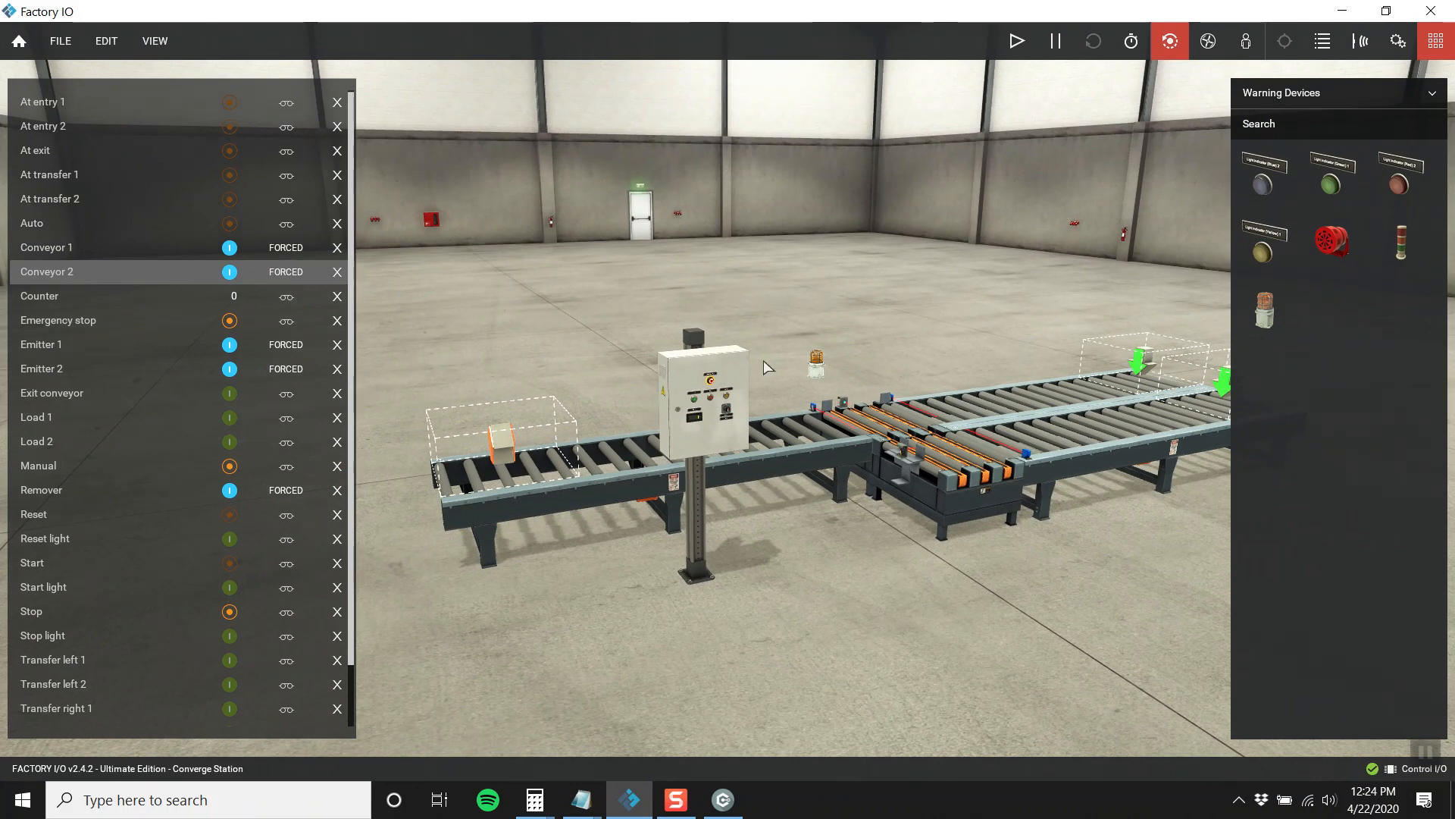
{"action": "scroll", "coordinate": [789, 344], "scroll_direction": "up", "scroll_amount": 3}
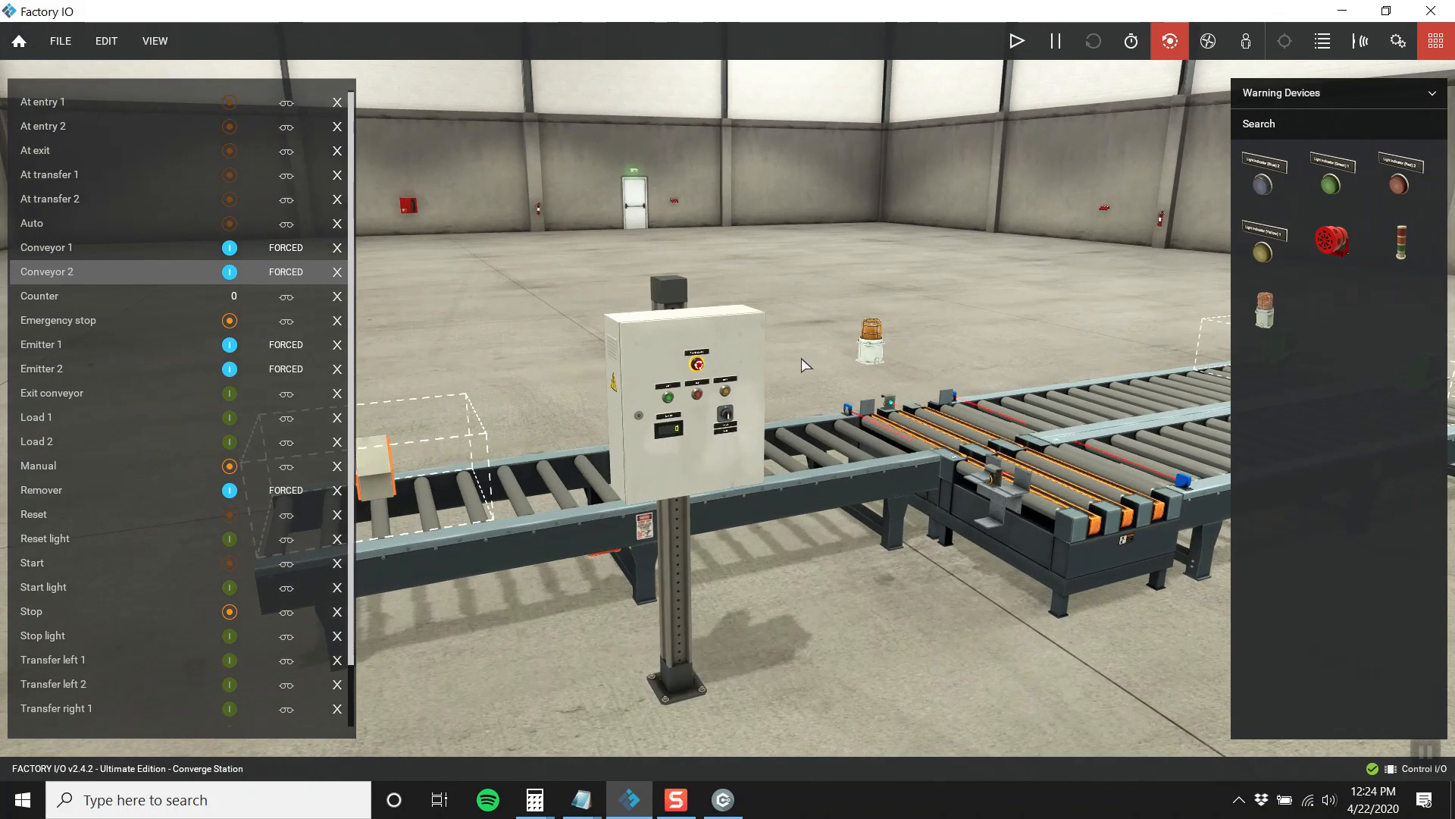